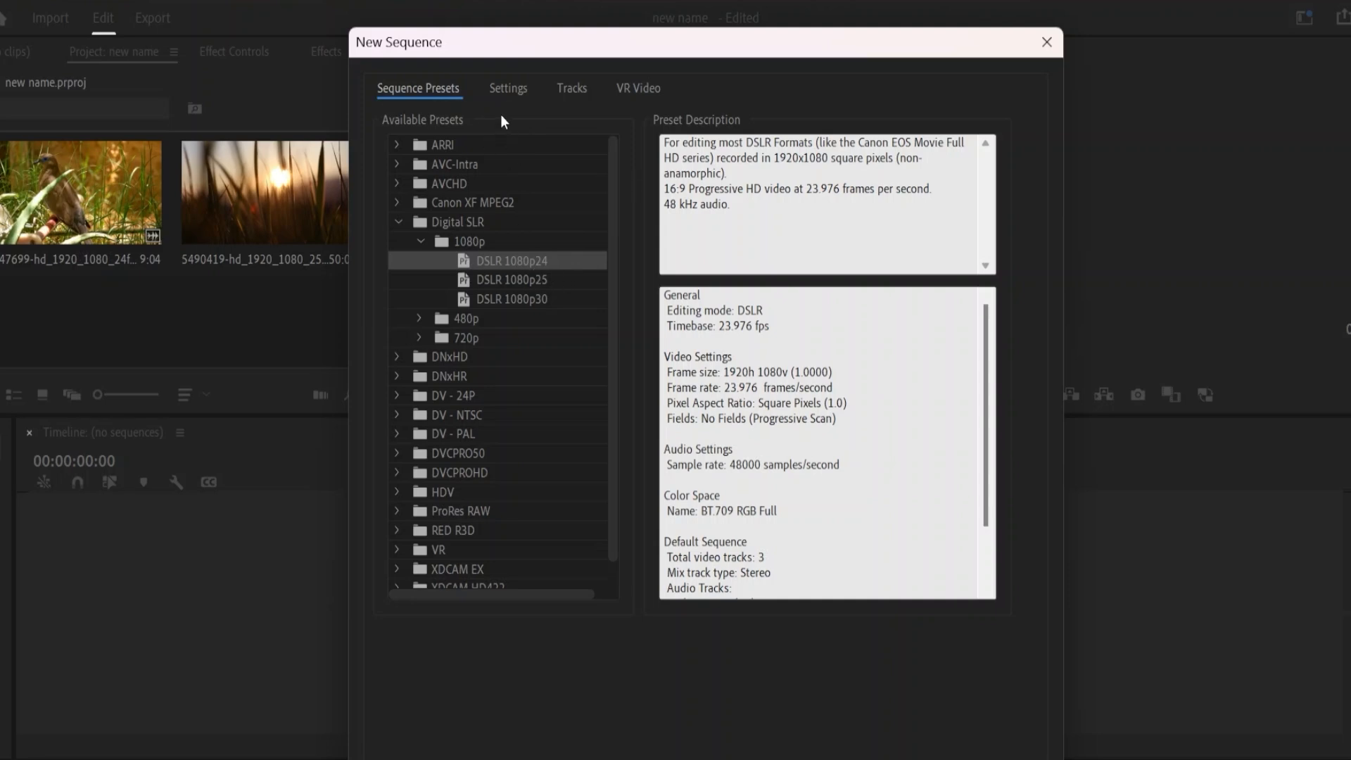
- Create a DSLR 1080p sequence with a timebase of 30.00 frames/second and delete it from the project
{"action": "left_click", "coordinate": [510, 92]}
{"action": "left_click", "coordinate": [578, 147]}
{"action": "left_click", "coordinate": [584, 153]}
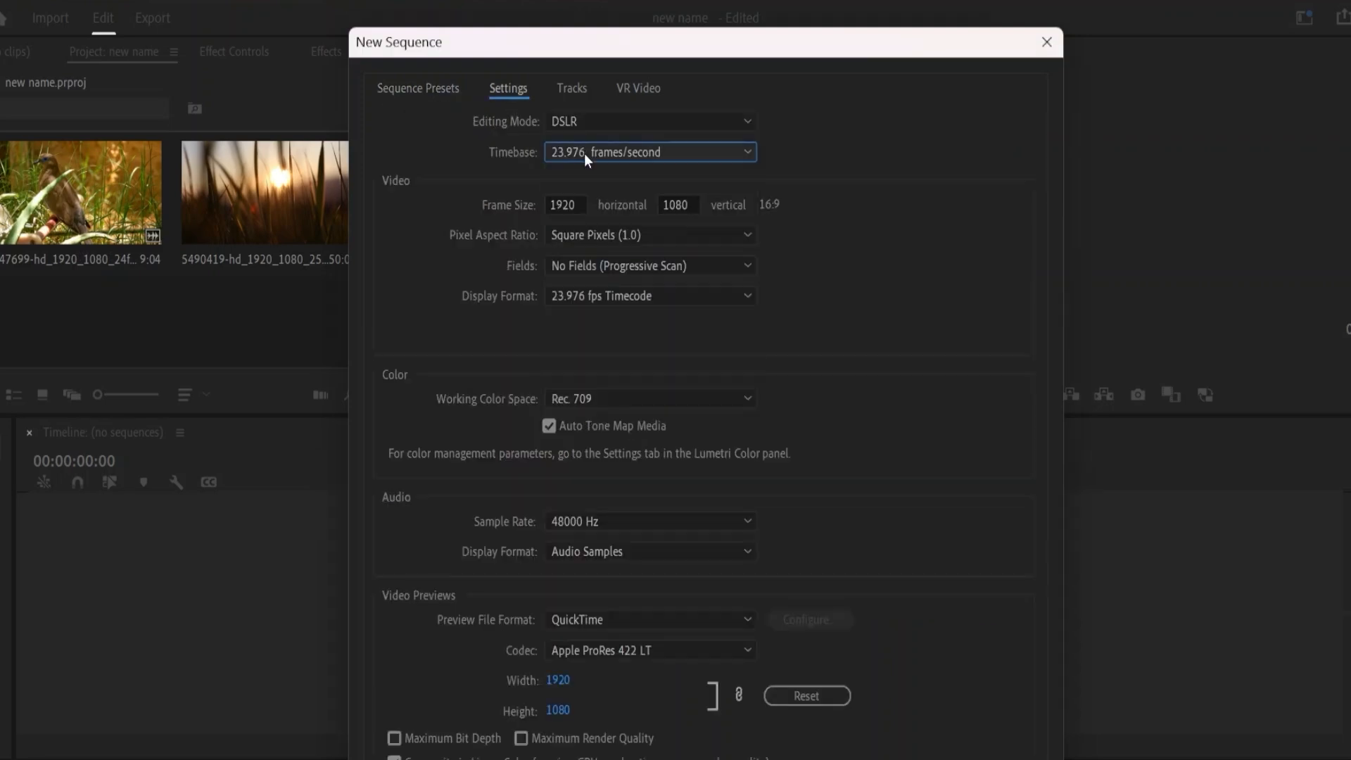
{"action": "left_click", "coordinate": [644, 154]}
{"action": "left_click", "coordinate": [598, 349]}
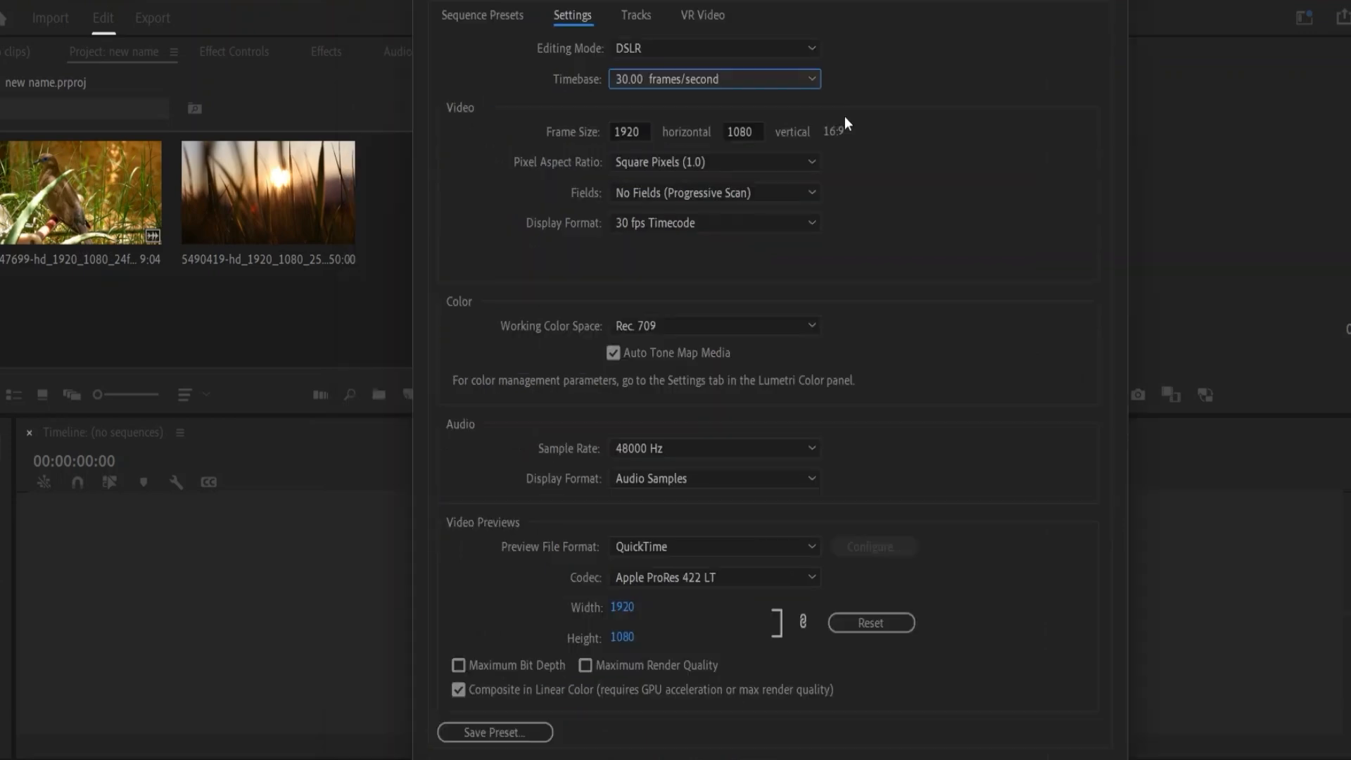
{"action": "key", "text": "Return"}
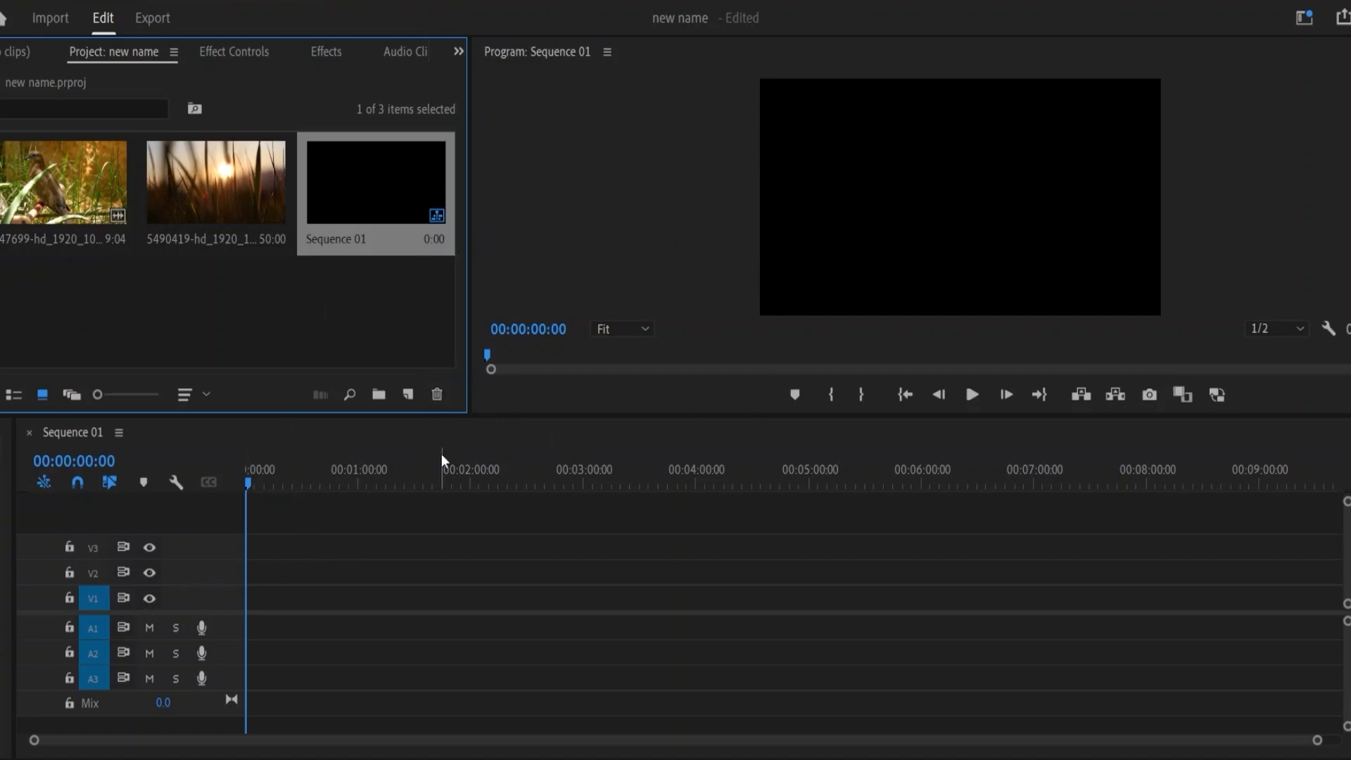
{"action": "key", "text": "Delete"}
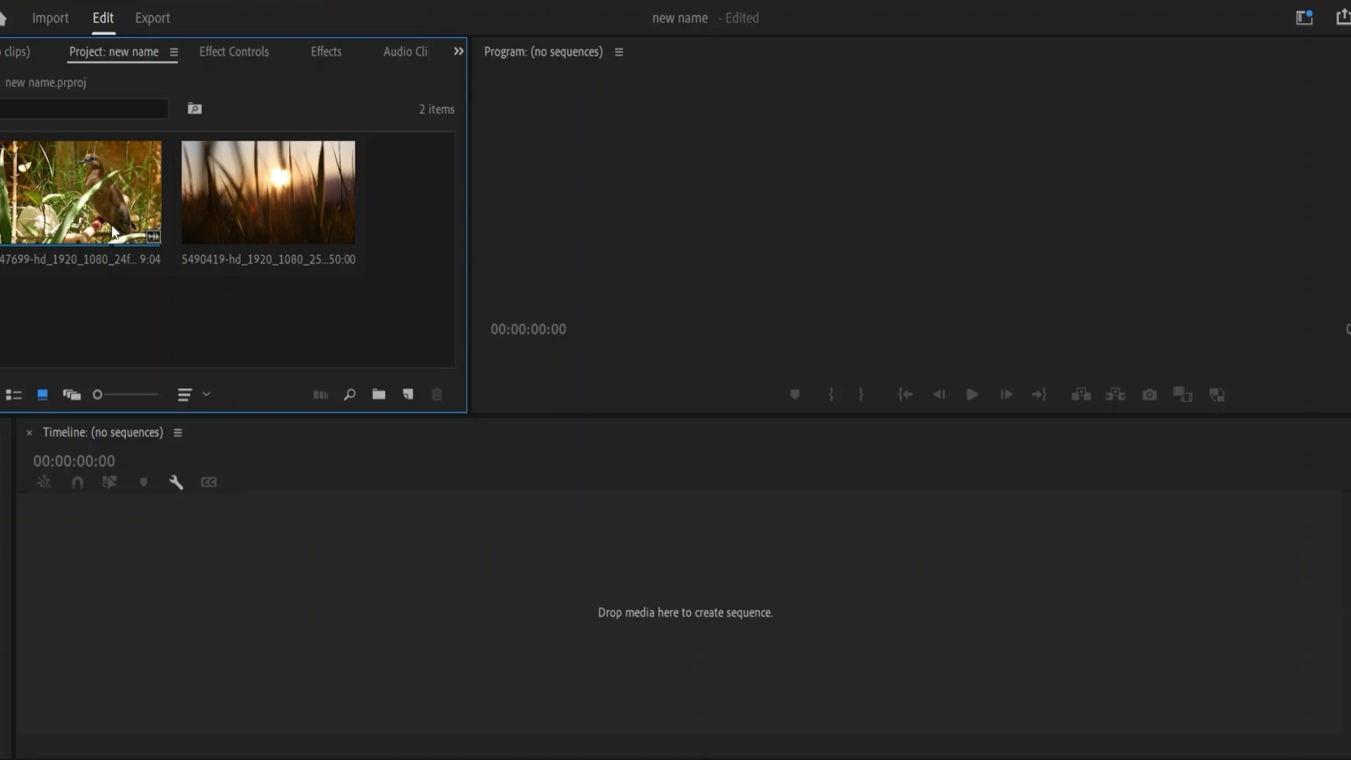
- Create a sequence from the bird clip 6247699-hd_1920_1080_24fps by placing it in the empty timeline
{"action": "left_click", "coordinate": [63, 220]}
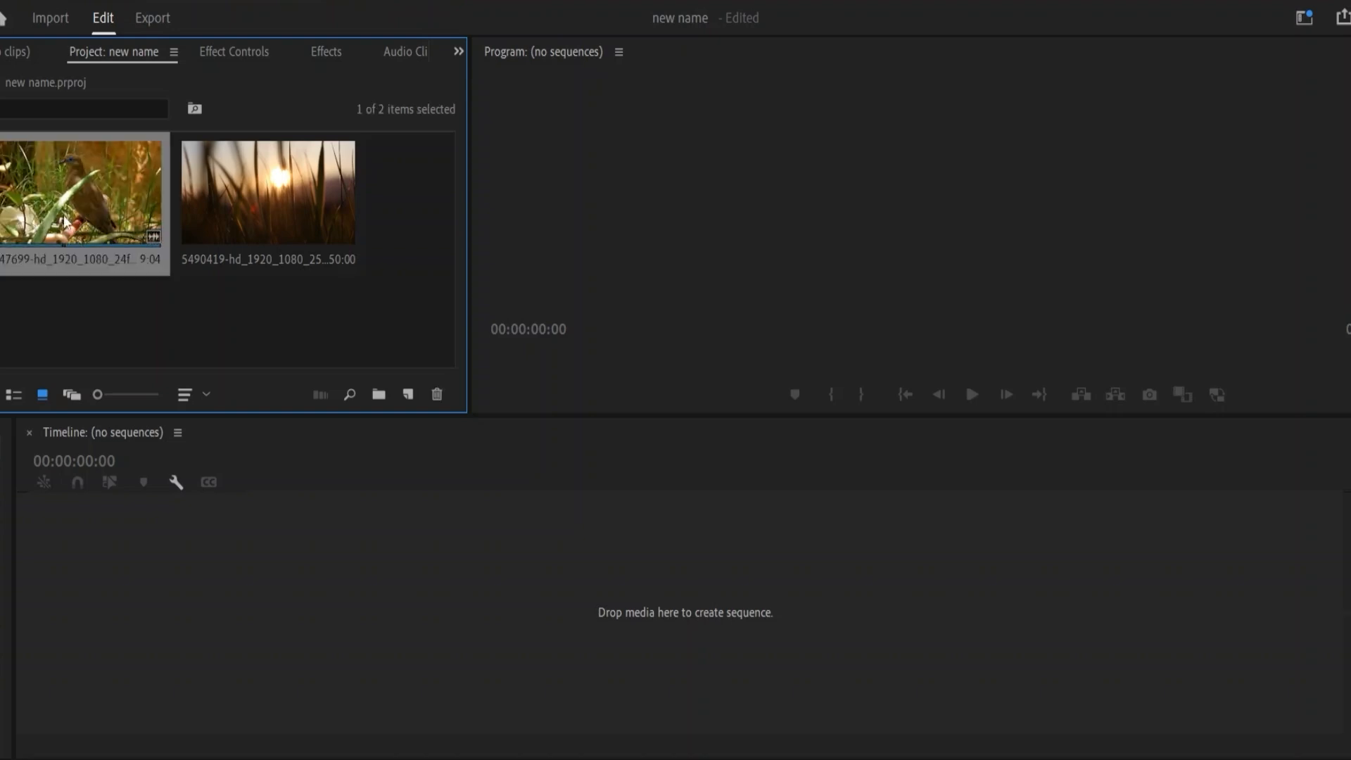
{"action": "left_click_drag", "start_coordinate": [63, 221], "coordinate": [454, 644]}
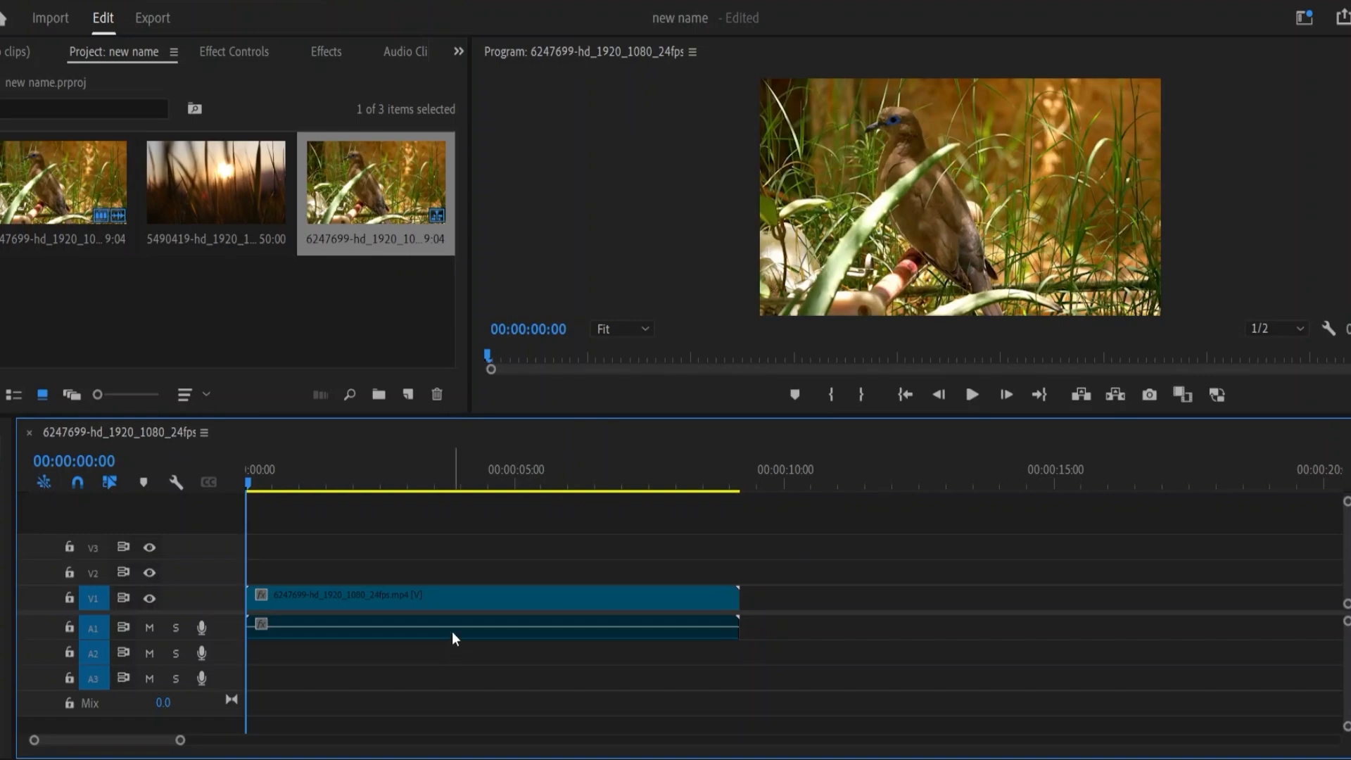
{"action": "left_click", "coordinate": [484, 595]}
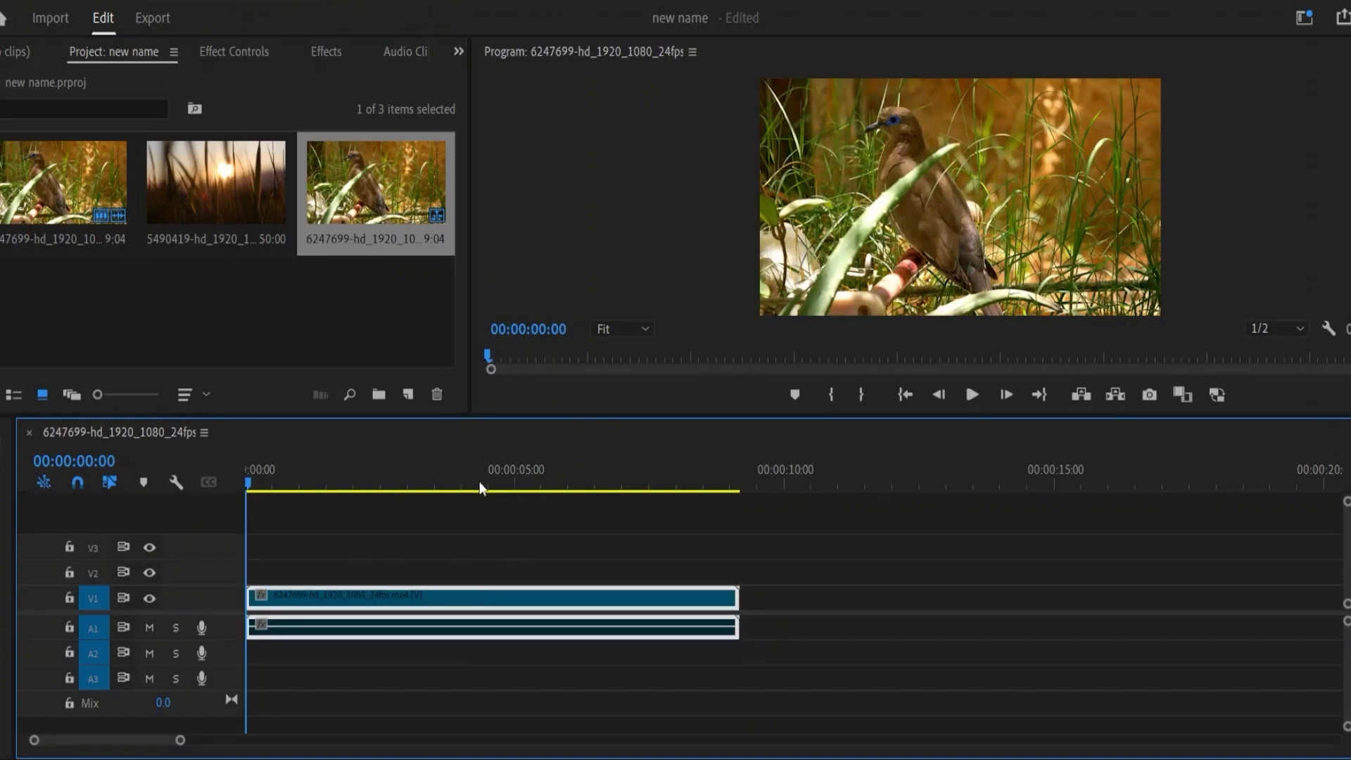
{"action": "left_click", "coordinate": [328, 570]}
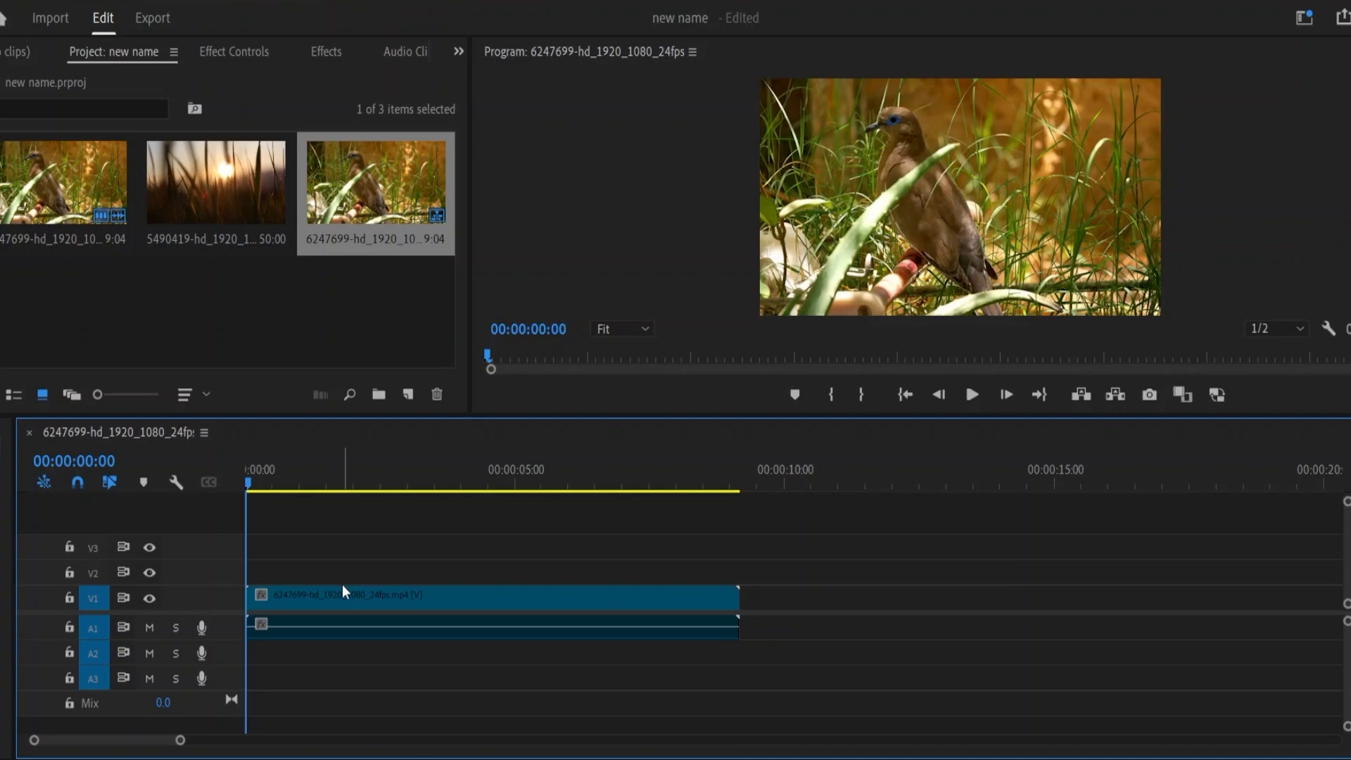
- Add one video track above V3 and one audio track below A2 in the timeline
{"action": "right_click", "coordinate": [200, 547]}
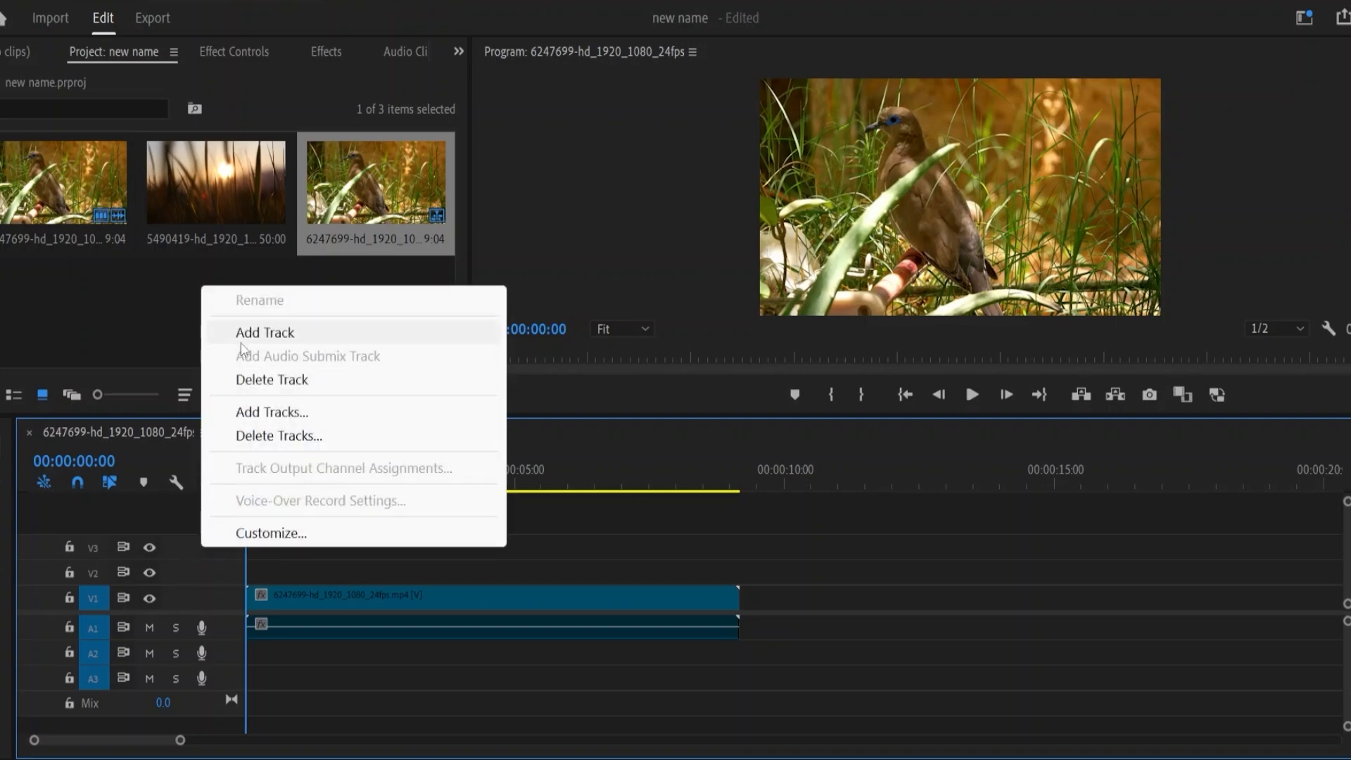
{"action": "left_click", "coordinate": [312, 333]}
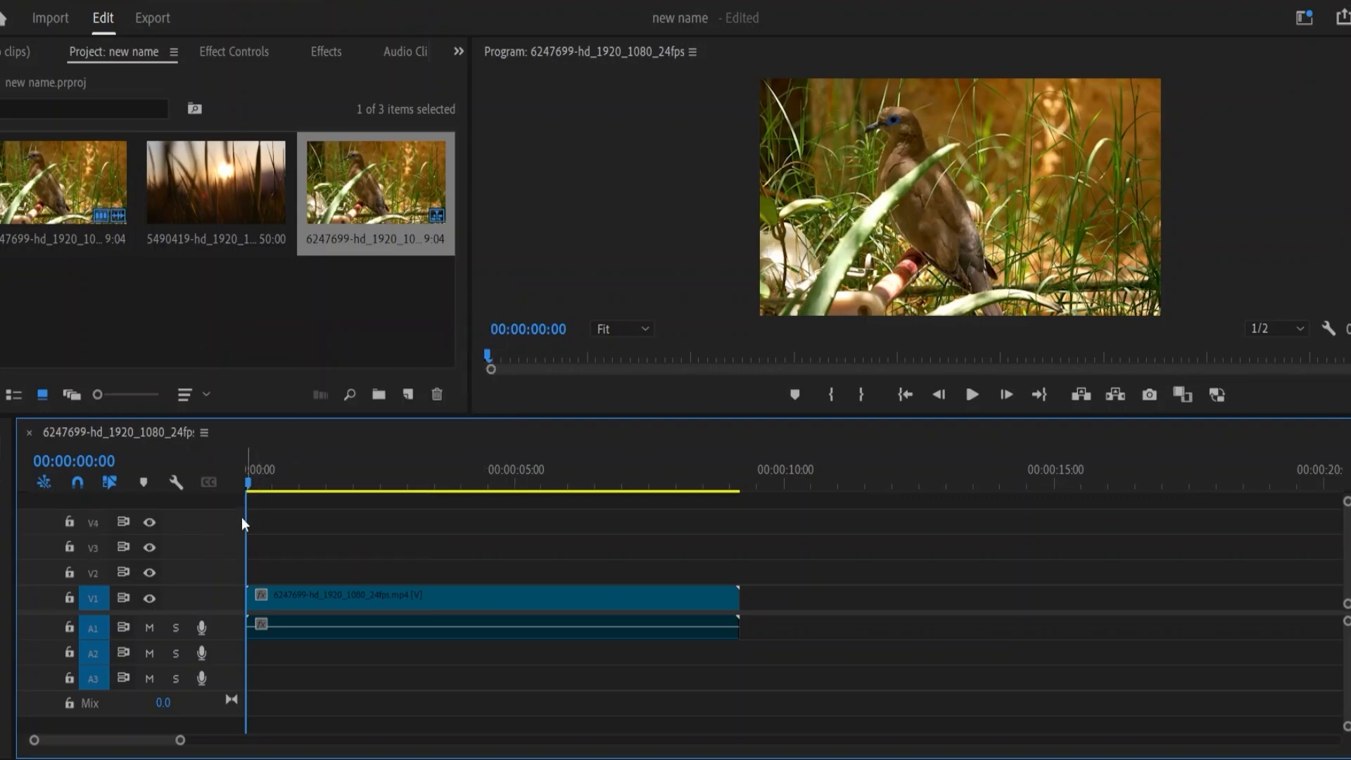
{"action": "right_click", "coordinate": [231, 648]}
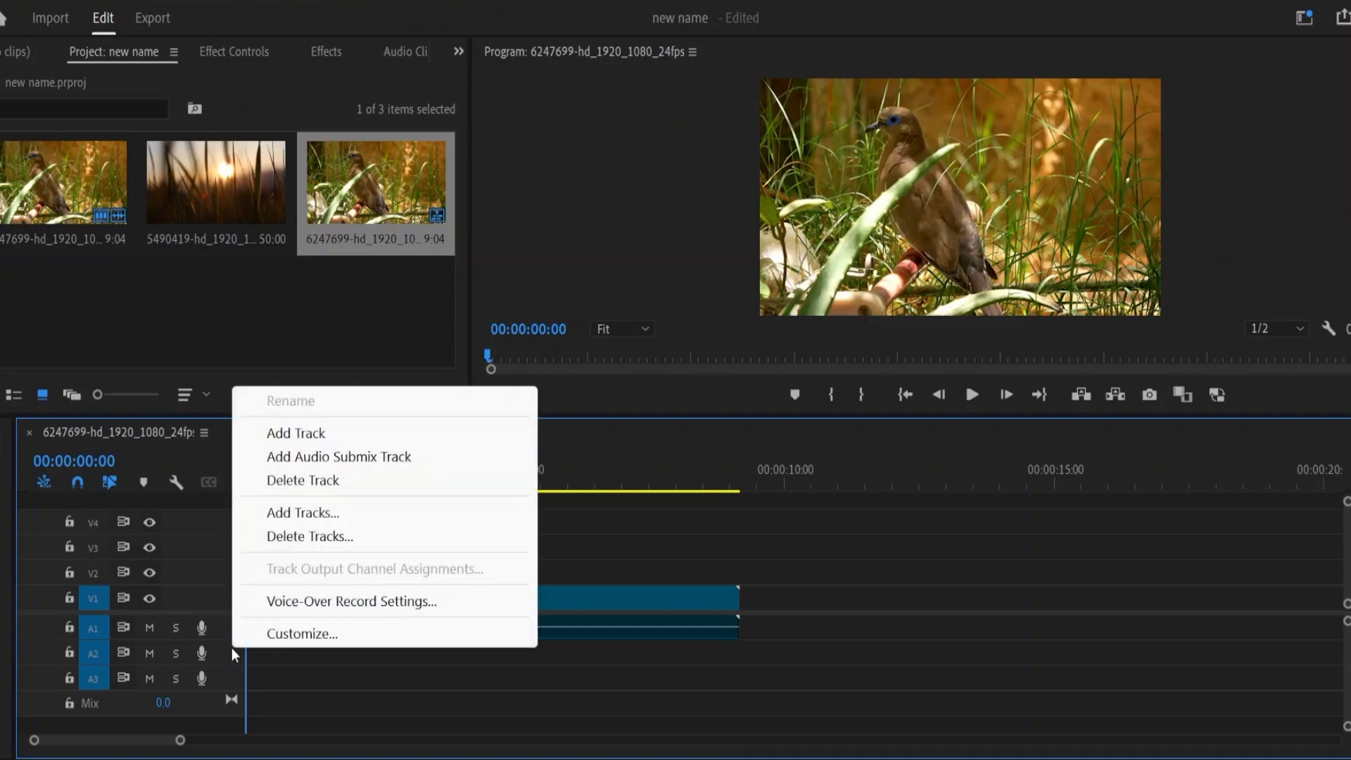
{"action": "left_click", "coordinate": [303, 434]}
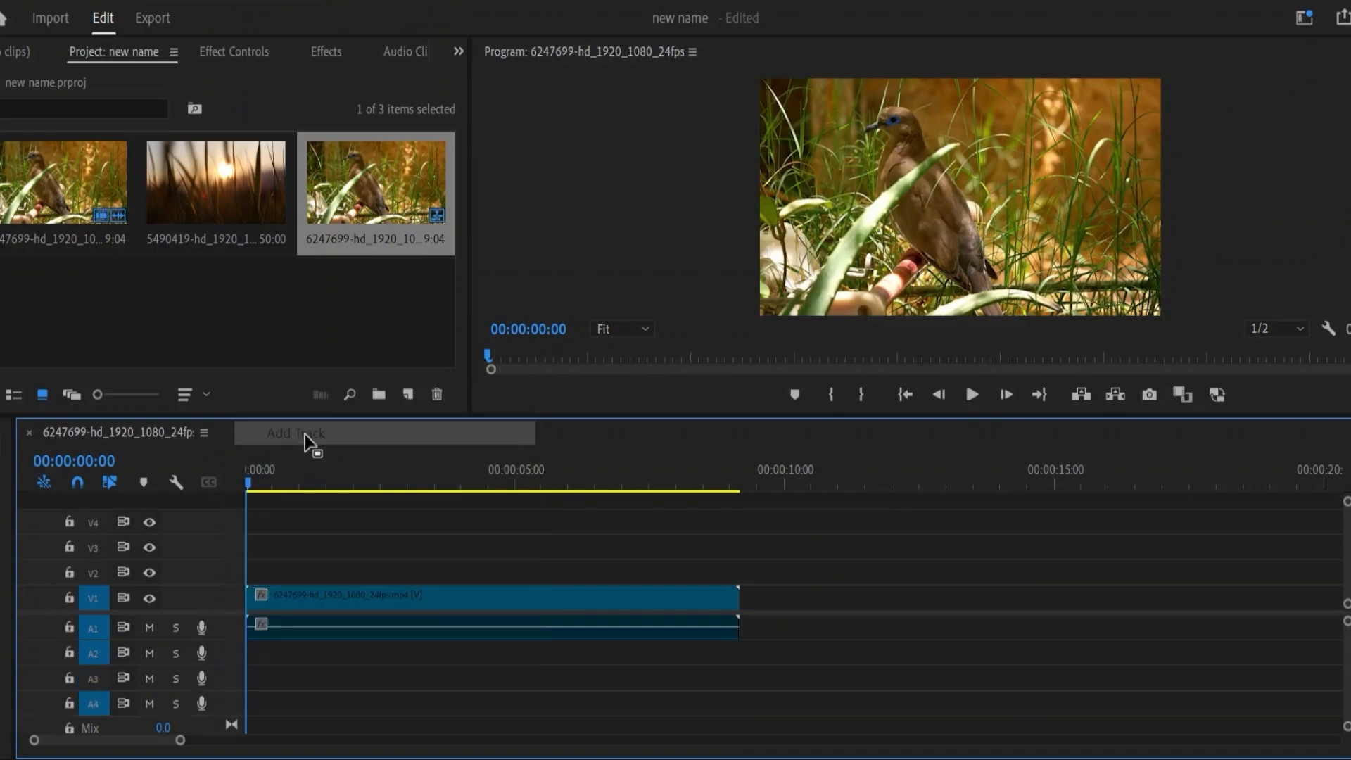
{"action": "left_click_drag", "start_coordinate": [302, 673], "coordinate": [313, 538]}
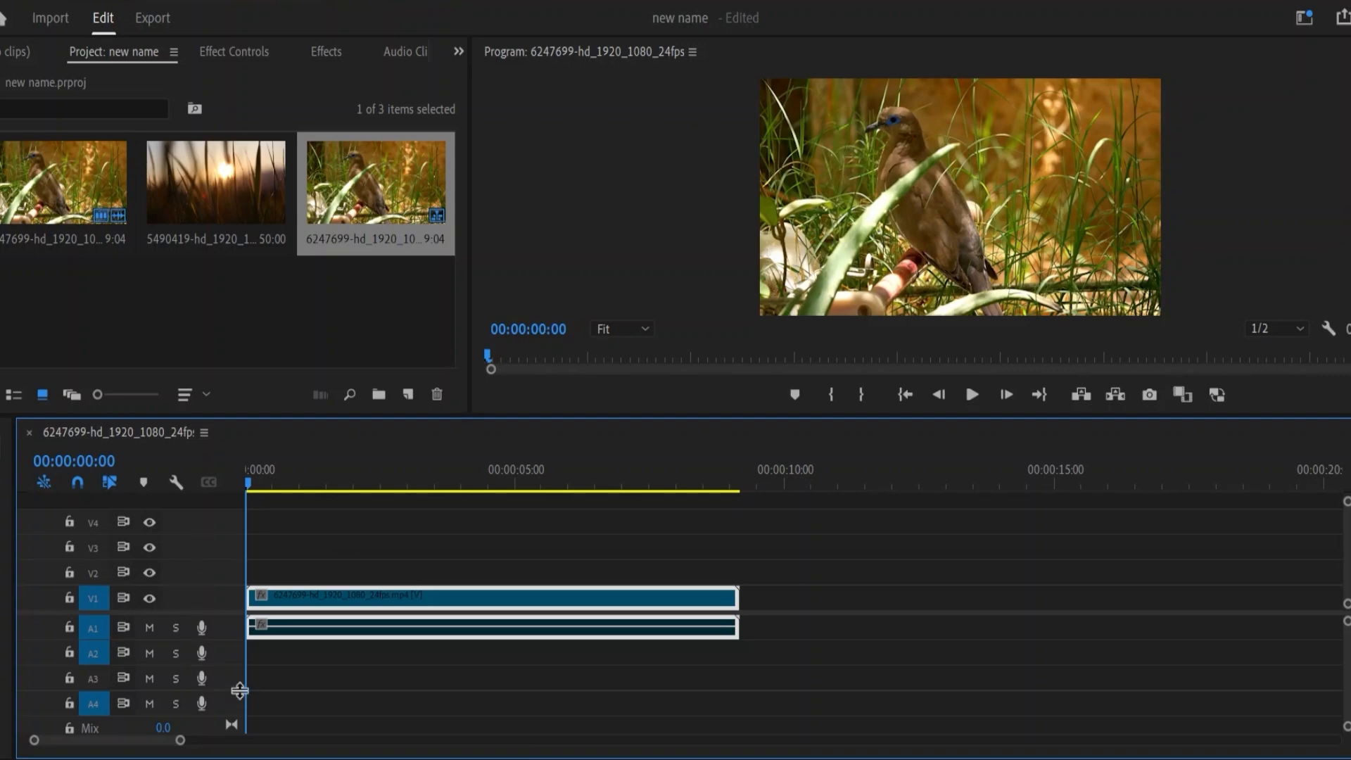
{"action": "left_click", "coordinate": [336, 525]}
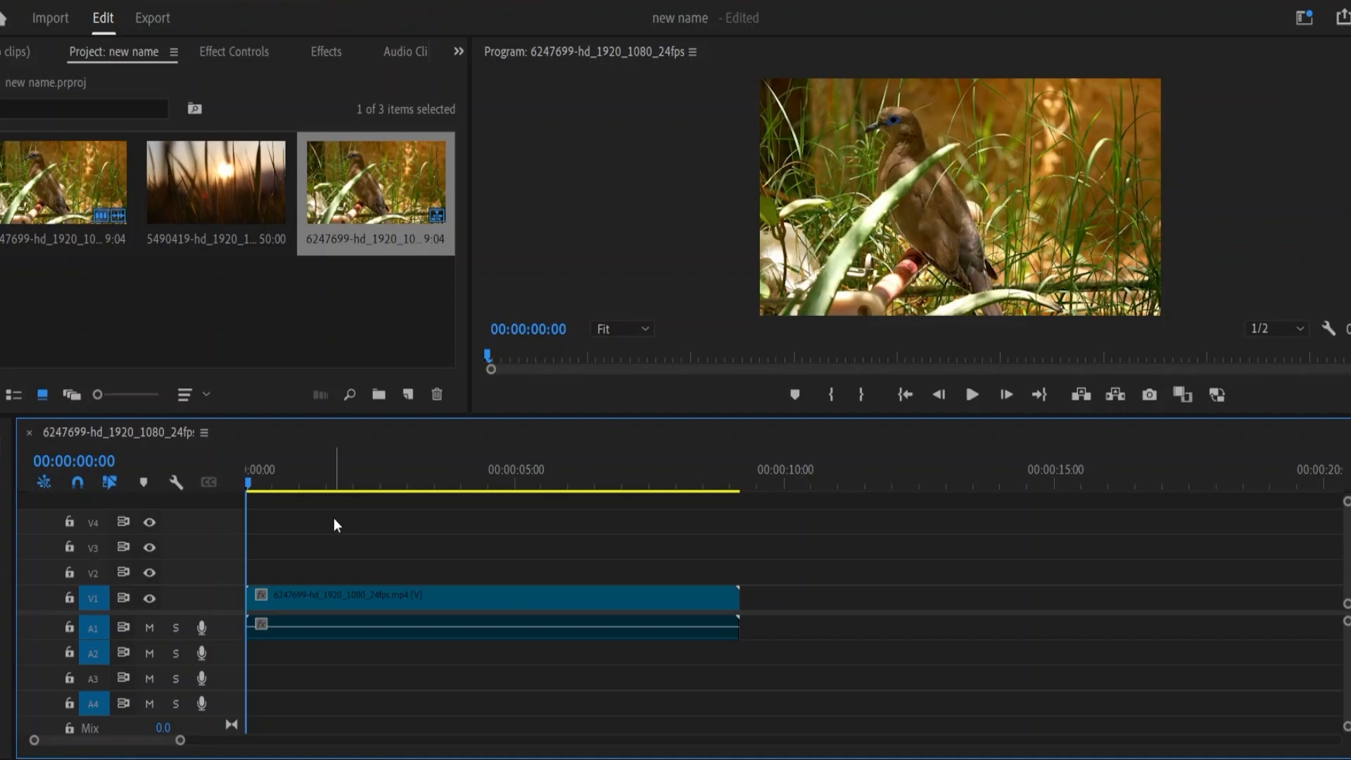
- Lock track V1 to test clip selection, unlock it, and switch the track's output off and back on
{"action": "left_click", "coordinate": [69, 598]}
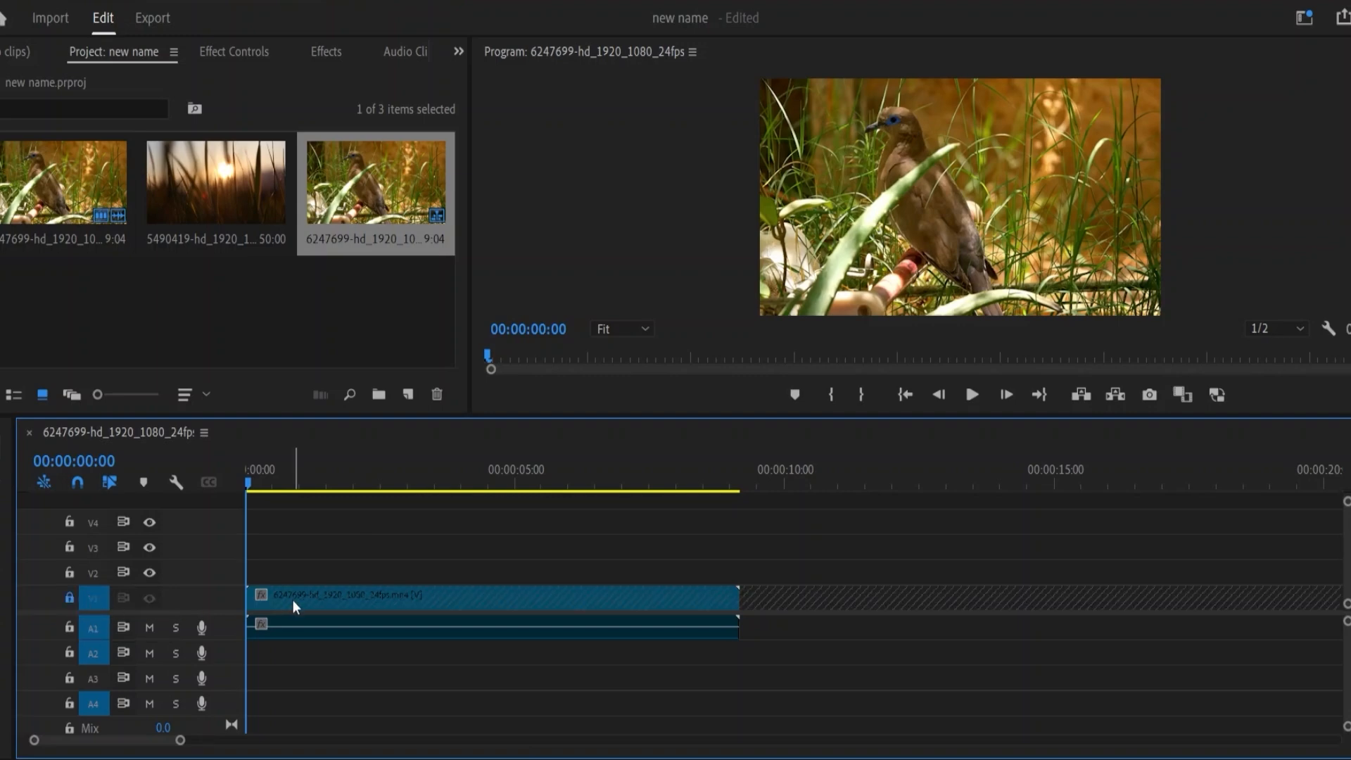
{"action": "left_click", "coordinate": [380, 625]}
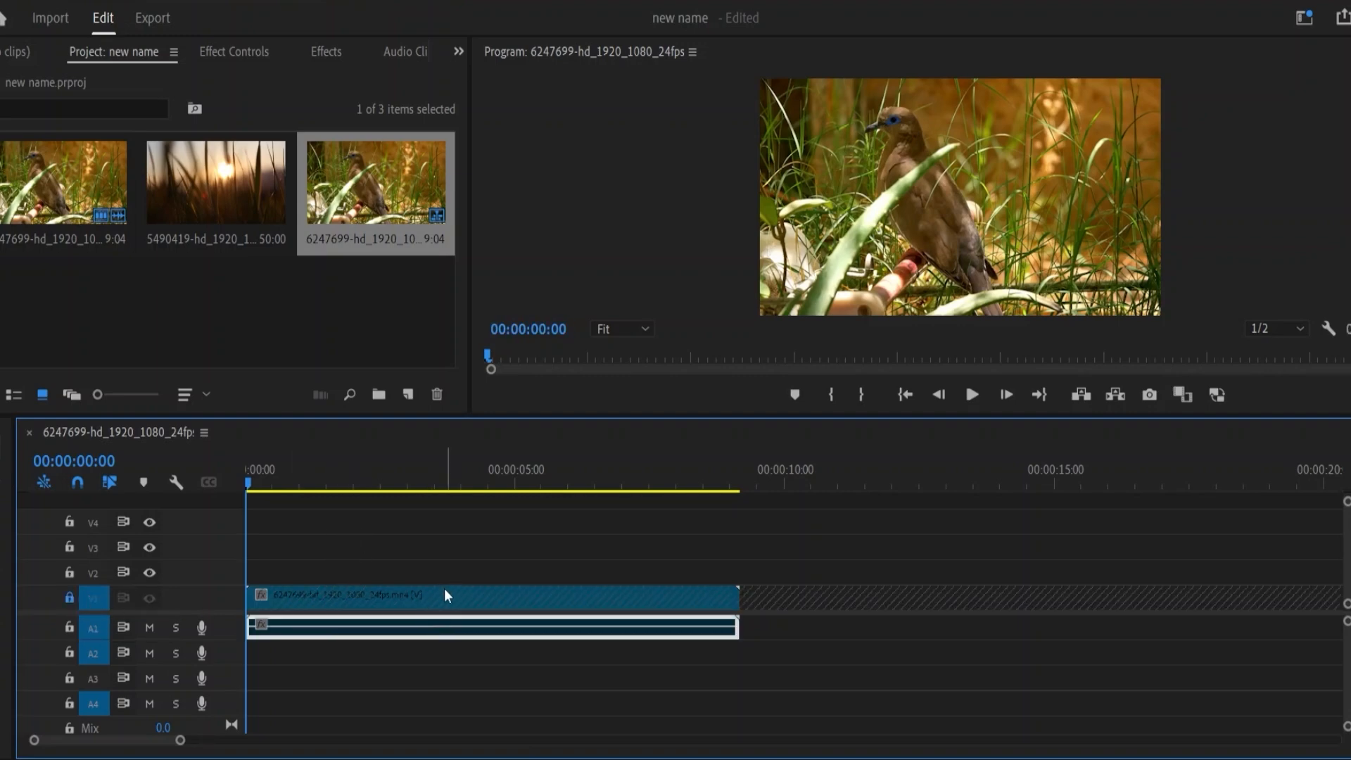
{"action": "left_click_drag", "start_coordinate": [383, 543], "coordinate": [400, 627]}
{"action": "left_click", "coordinate": [68, 600]}
{"action": "left_click", "coordinate": [288, 599]}
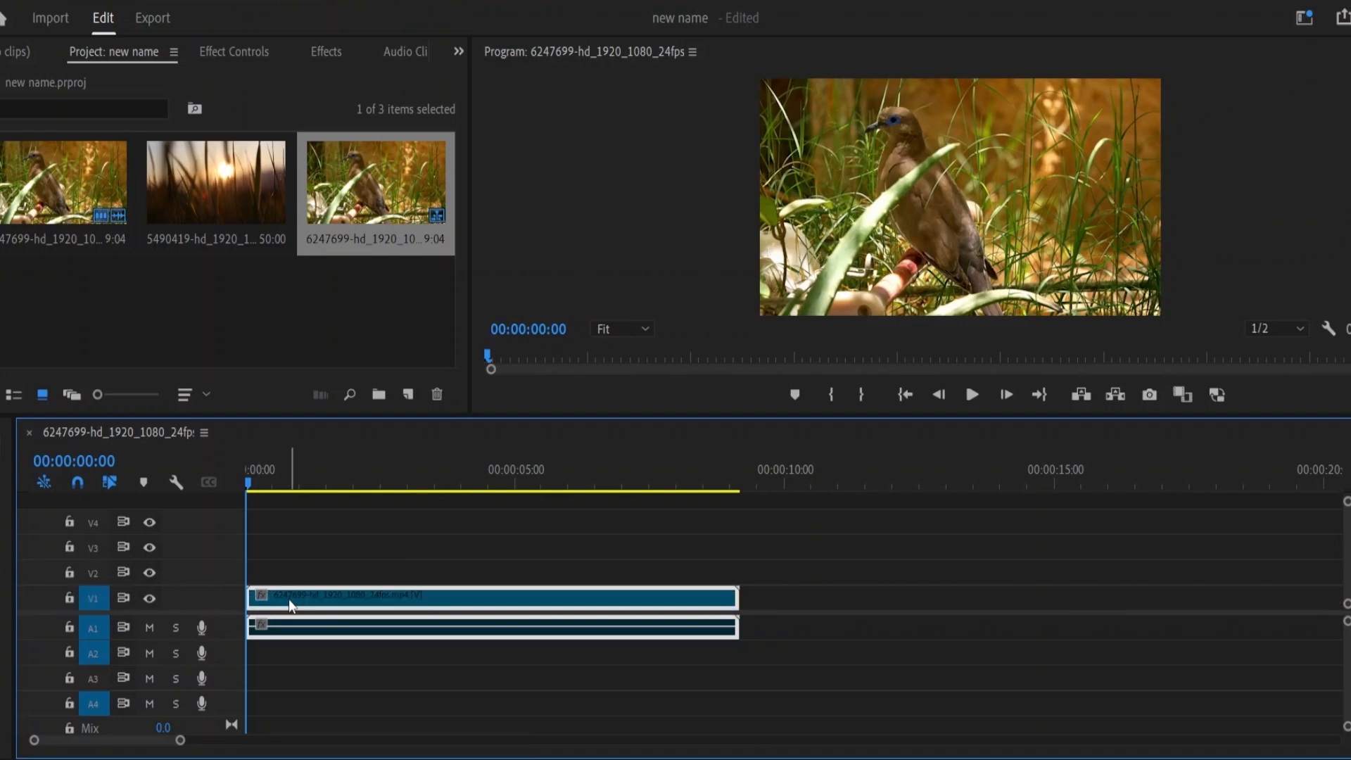
{"action": "left_click_drag", "start_coordinate": [288, 598], "coordinate": [310, 581]}
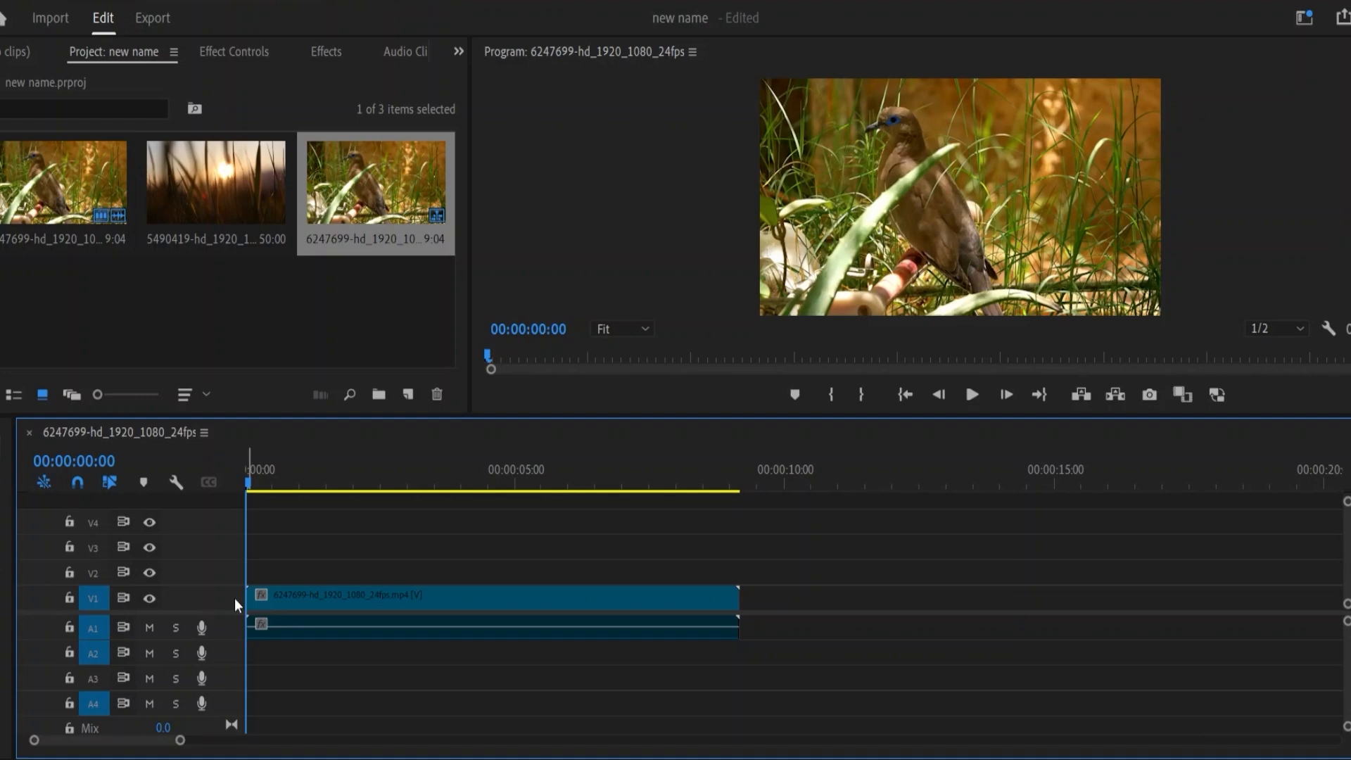
{"action": "left_click", "coordinate": [151, 598]}
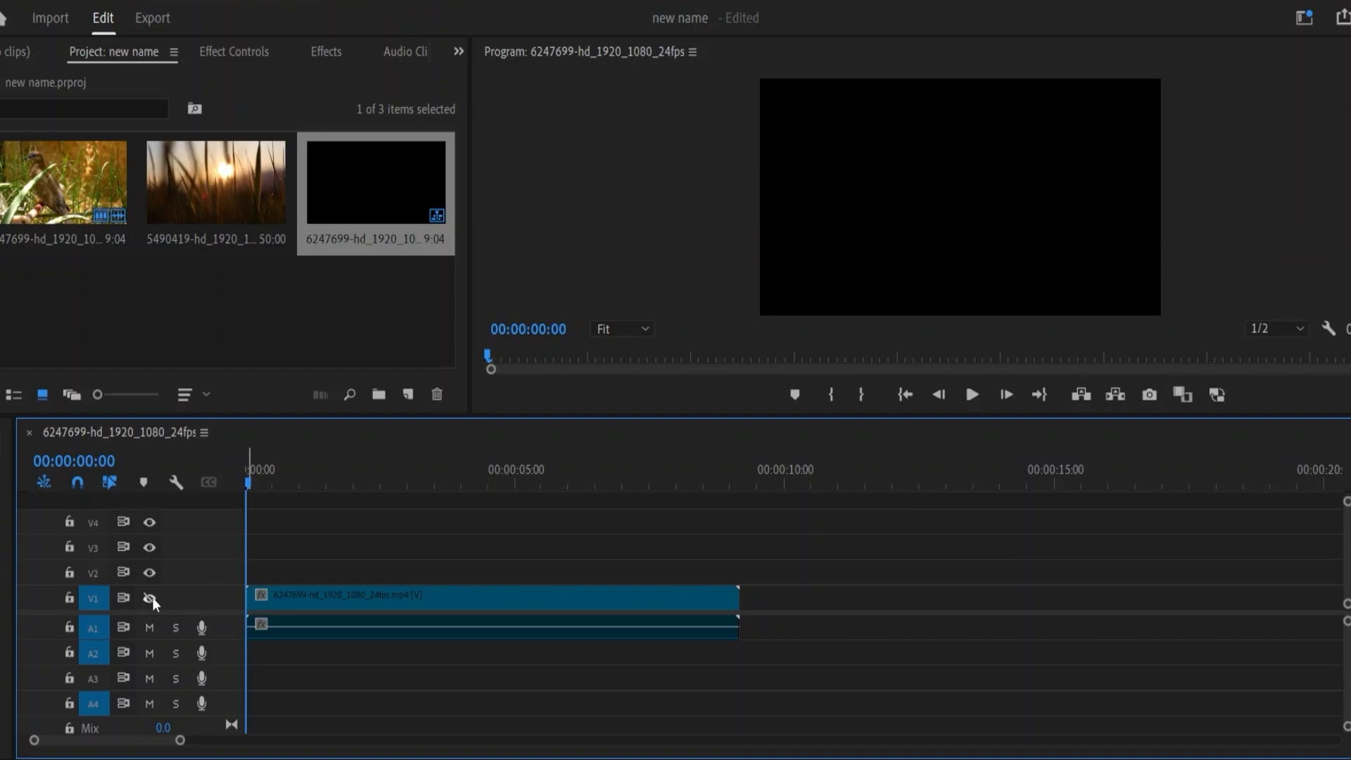
{"action": "left_click", "coordinate": [150, 598]}
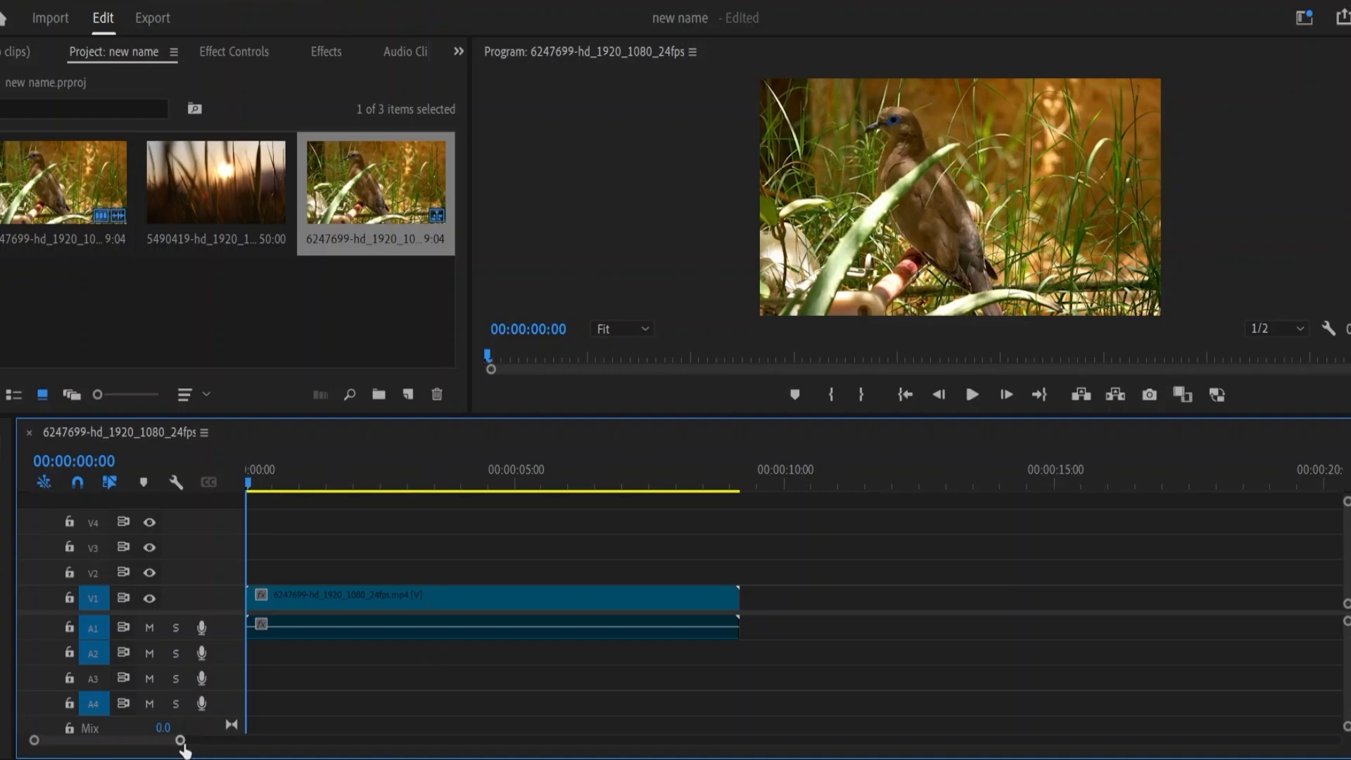
- Increase the heights of video track V1 and audio track A1 in the timeline
{"action": "left_click_drag", "start_coordinate": [181, 742], "coordinate": [398, 740]}
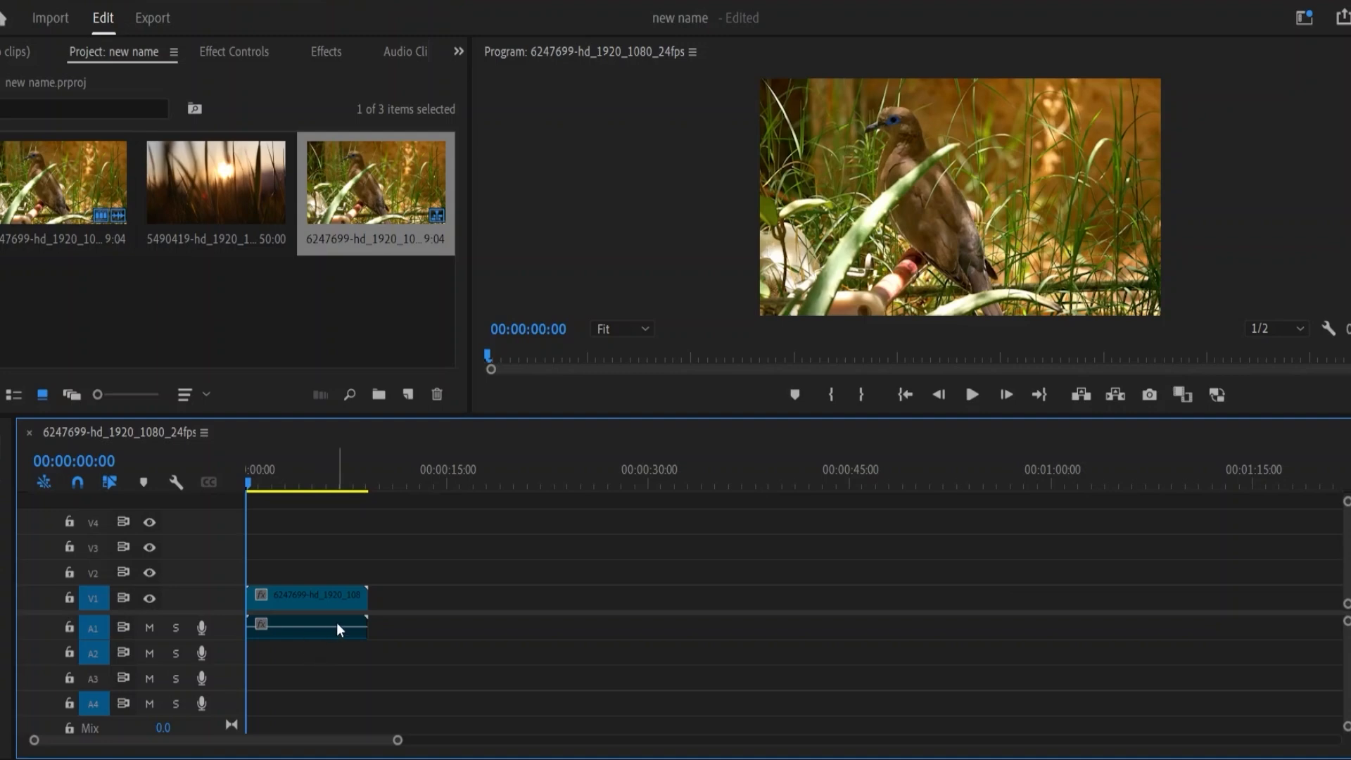
{"action": "scroll", "coordinate": [336, 625], "scroll_direction": "up", "scroll_amount": 4}
{"action": "scroll", "coordinate": [334, 626], "scroll_direction": "up", "scroll_amount": 5}
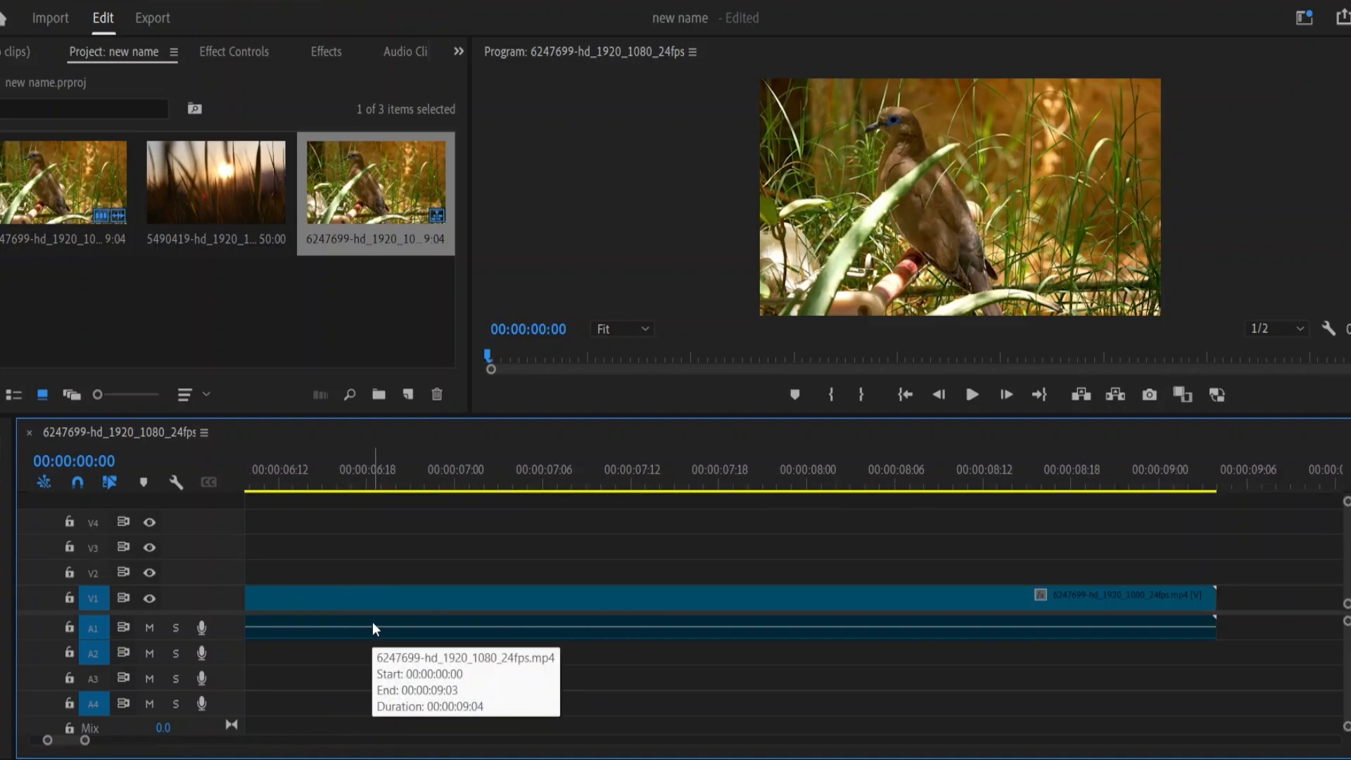
{"action": "scroll", "coordinate": [373, 622], "scroll_direction": "down", "scroll_amount": 10}
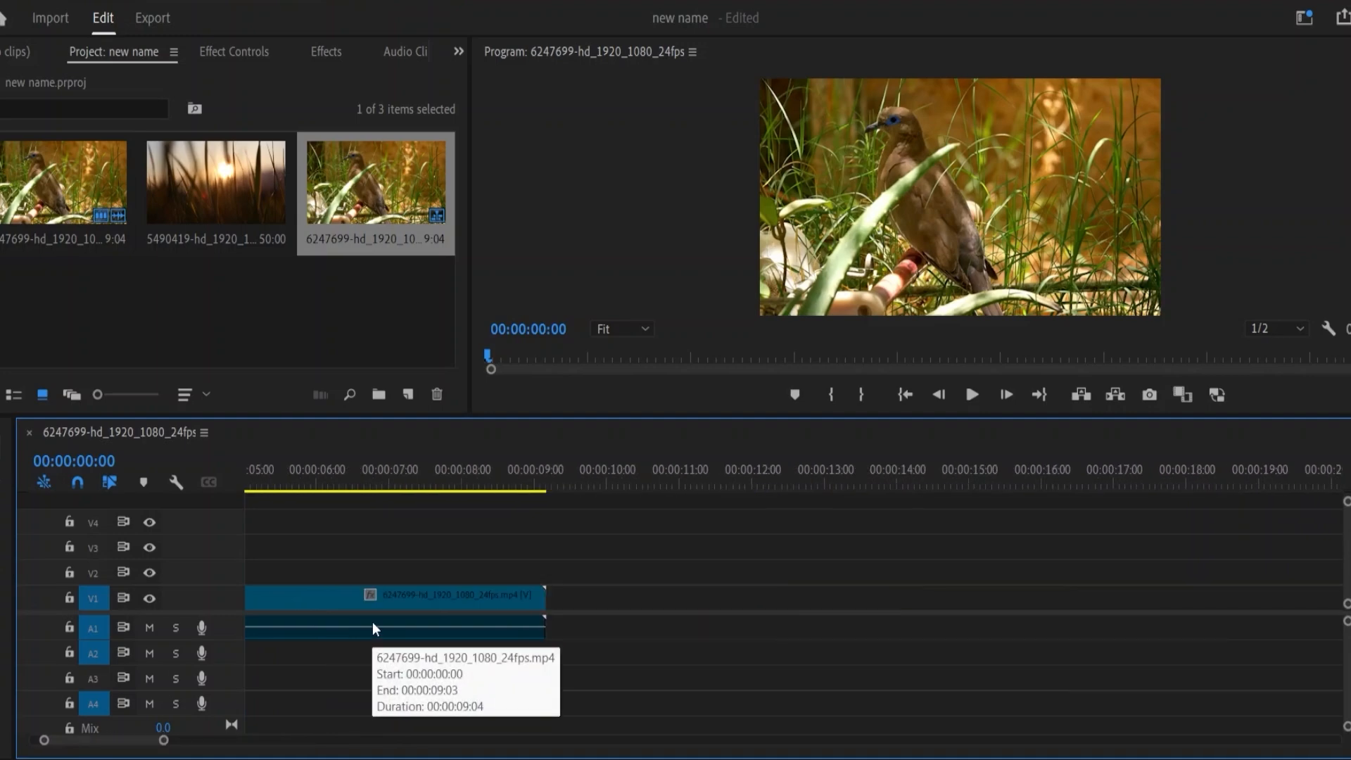
{"action": "scroll", "coordinate": [373, 622], "scroll_direction": "down", "scroll_amount": 3}
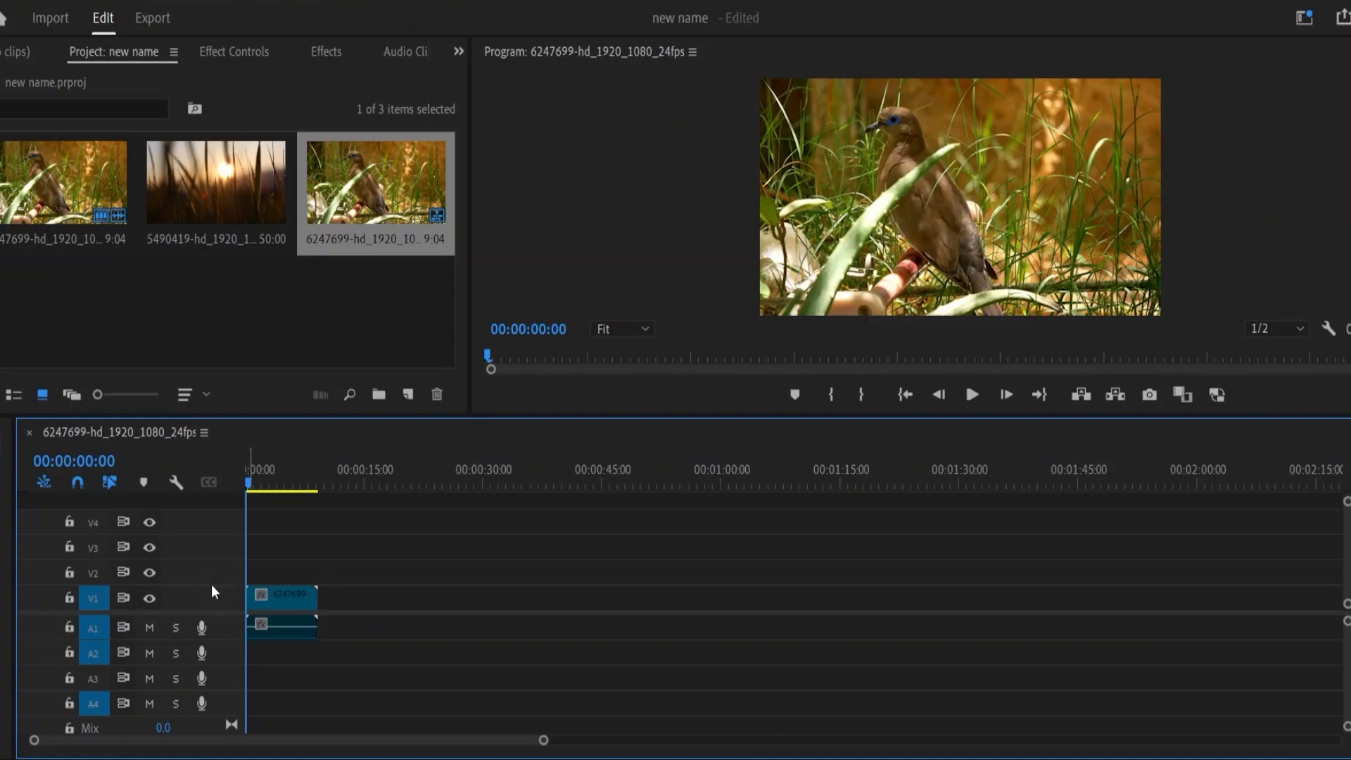
{"action": "left_click_drag", "start_coordinate": [212, 587], "coordinate": [221, 558]}
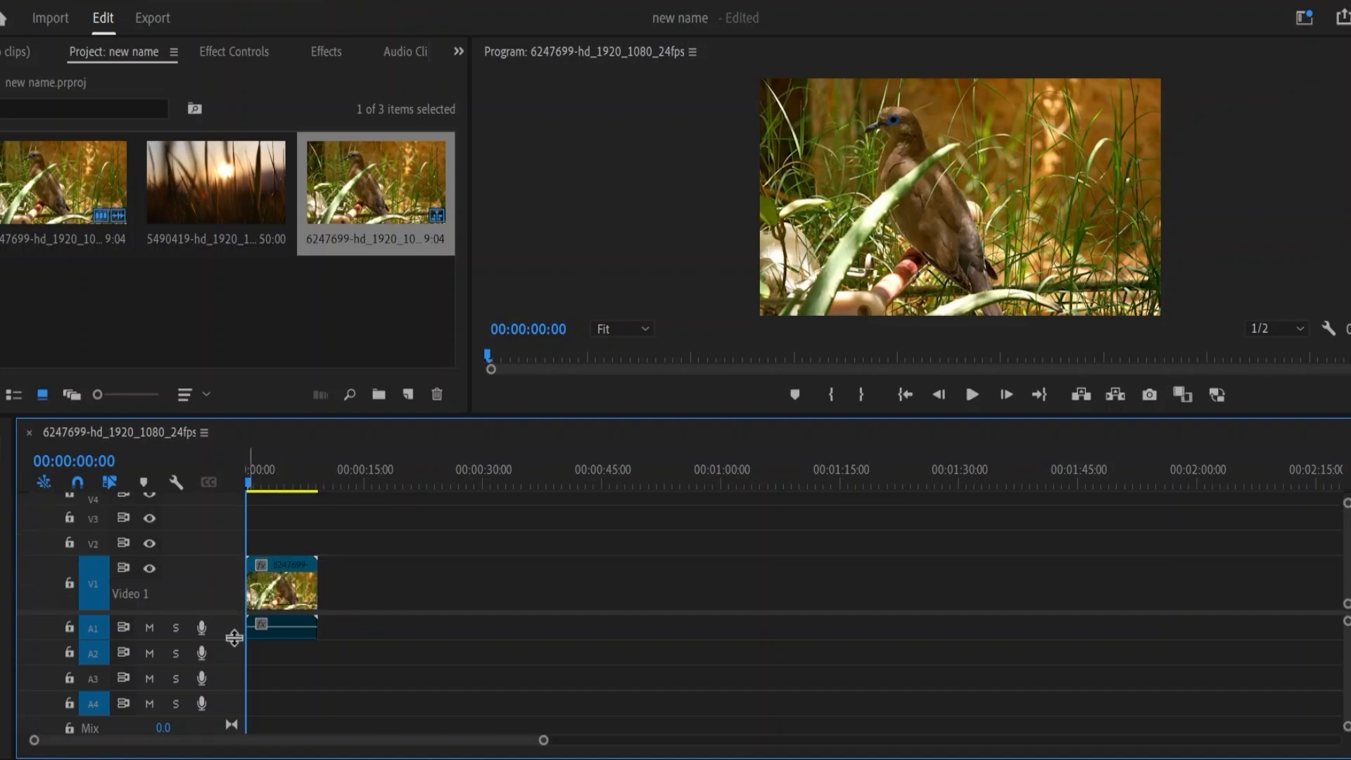
{"action": "left_click_drag", "start_coordinate": [231, 639], "coordinate": [228, 673]}
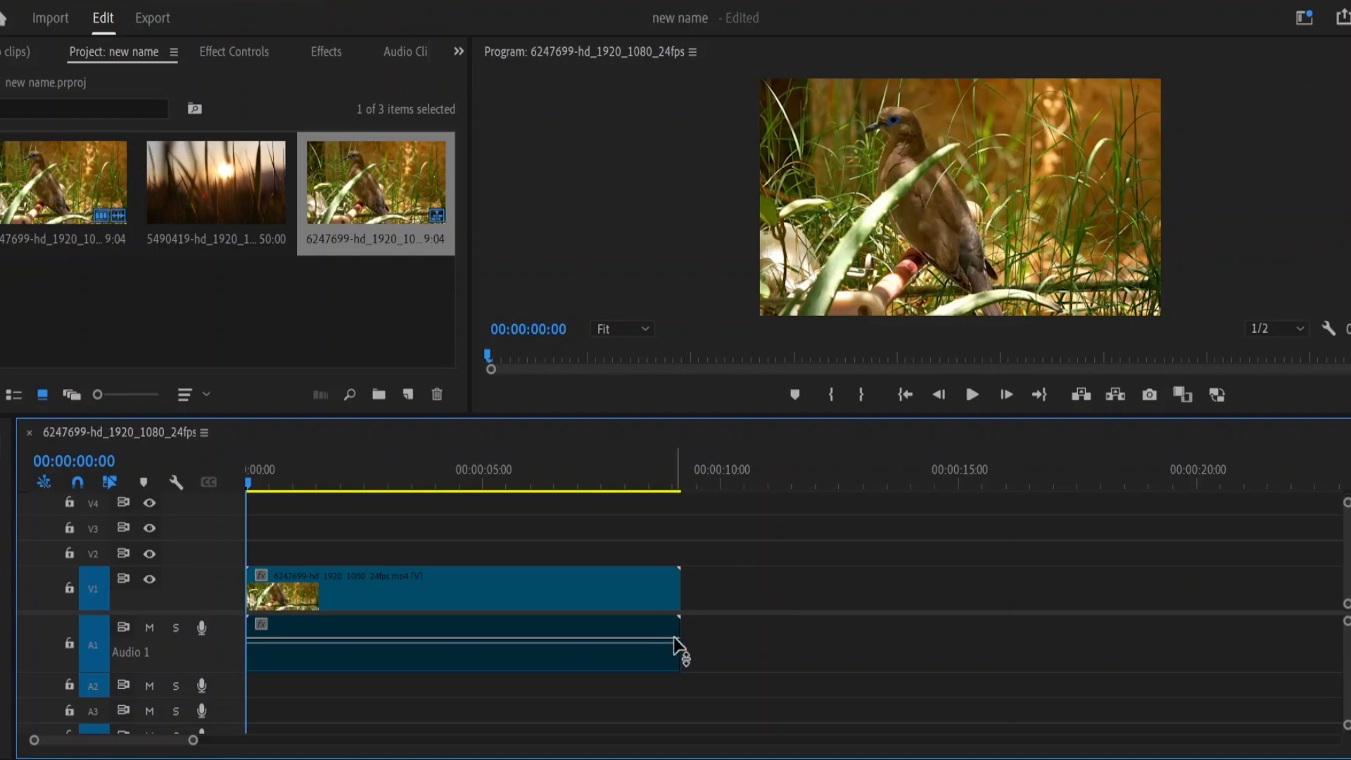
- Turn off Linked Selection and select the bird clip's audio and video parts separately
{"action": "left_click", "coordinate": [635, 599]}
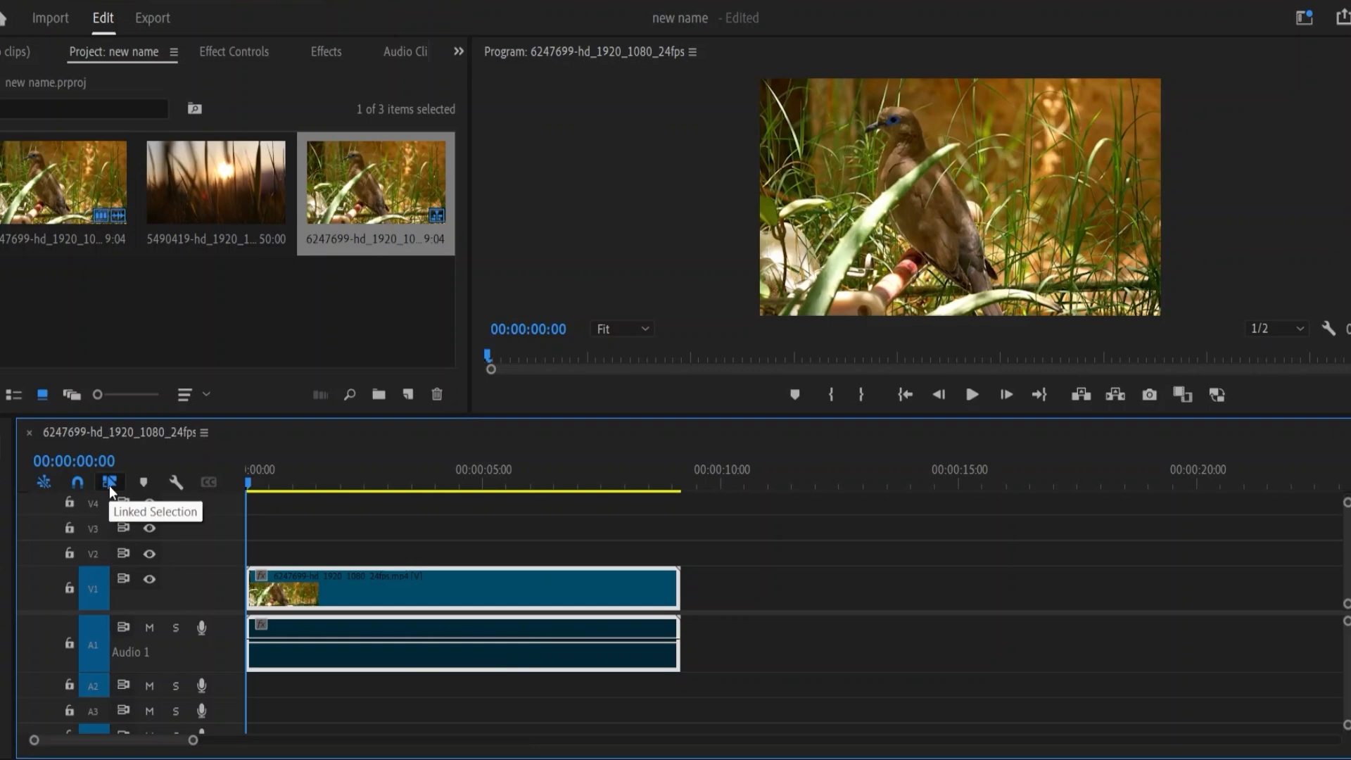
{"action": "left_click", "coordinate": [110, 484]}
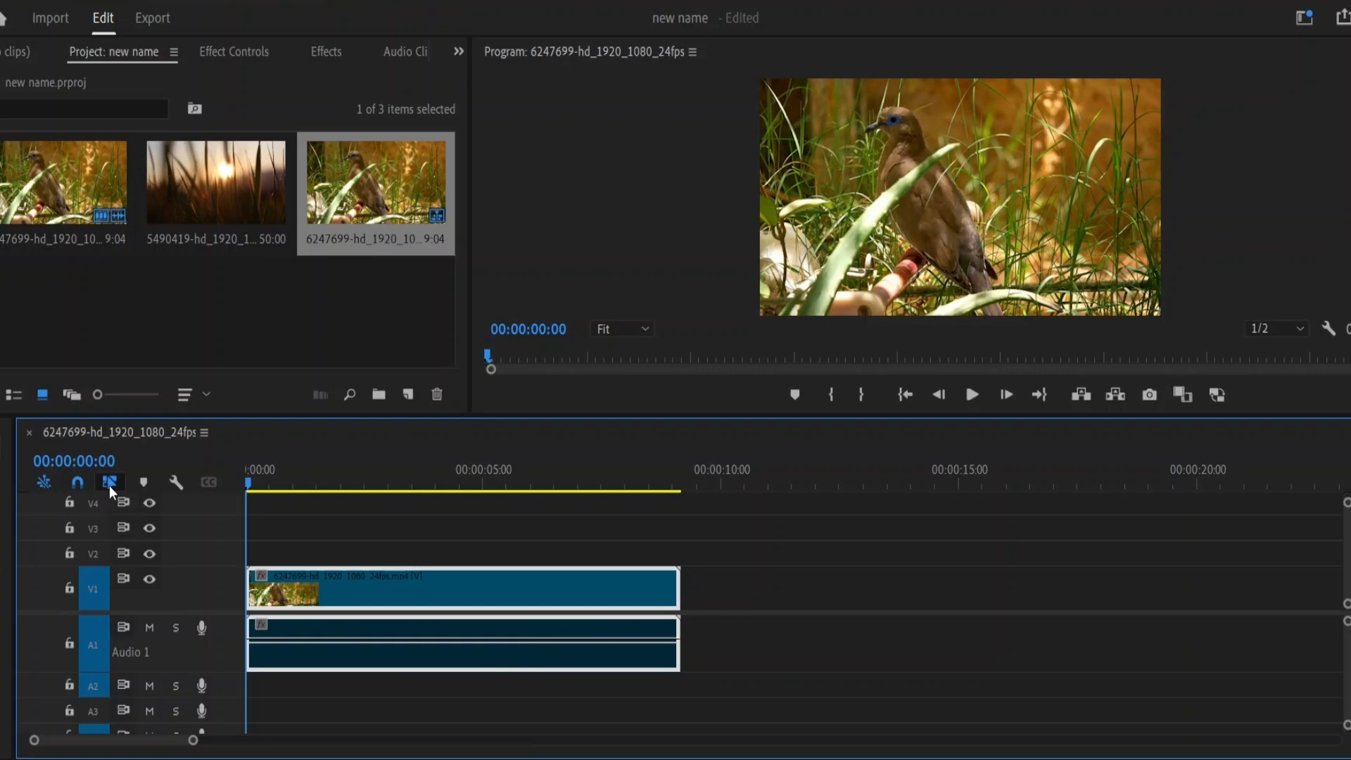
{"action": "left_click", "coordinate": [603, 637]}
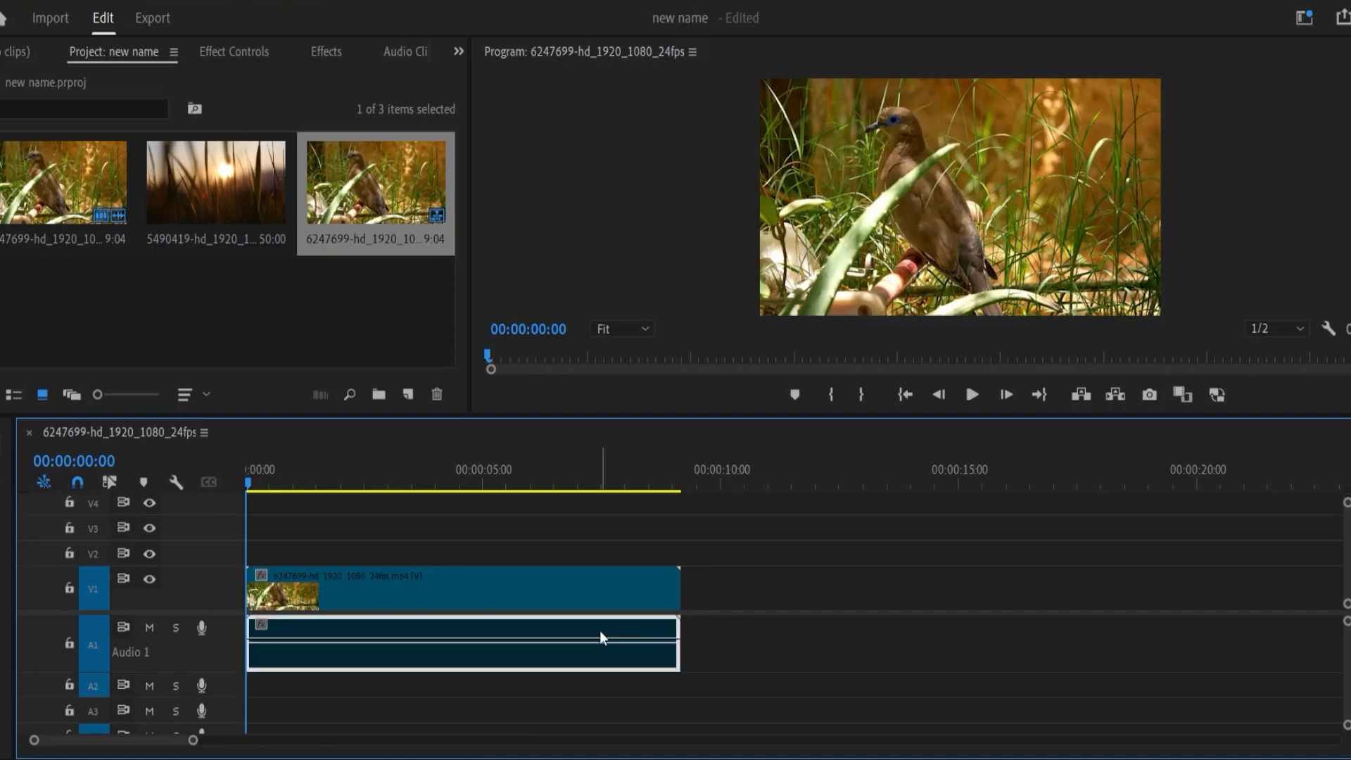
{"action": "left_click", "coordinate": [614, 596]}
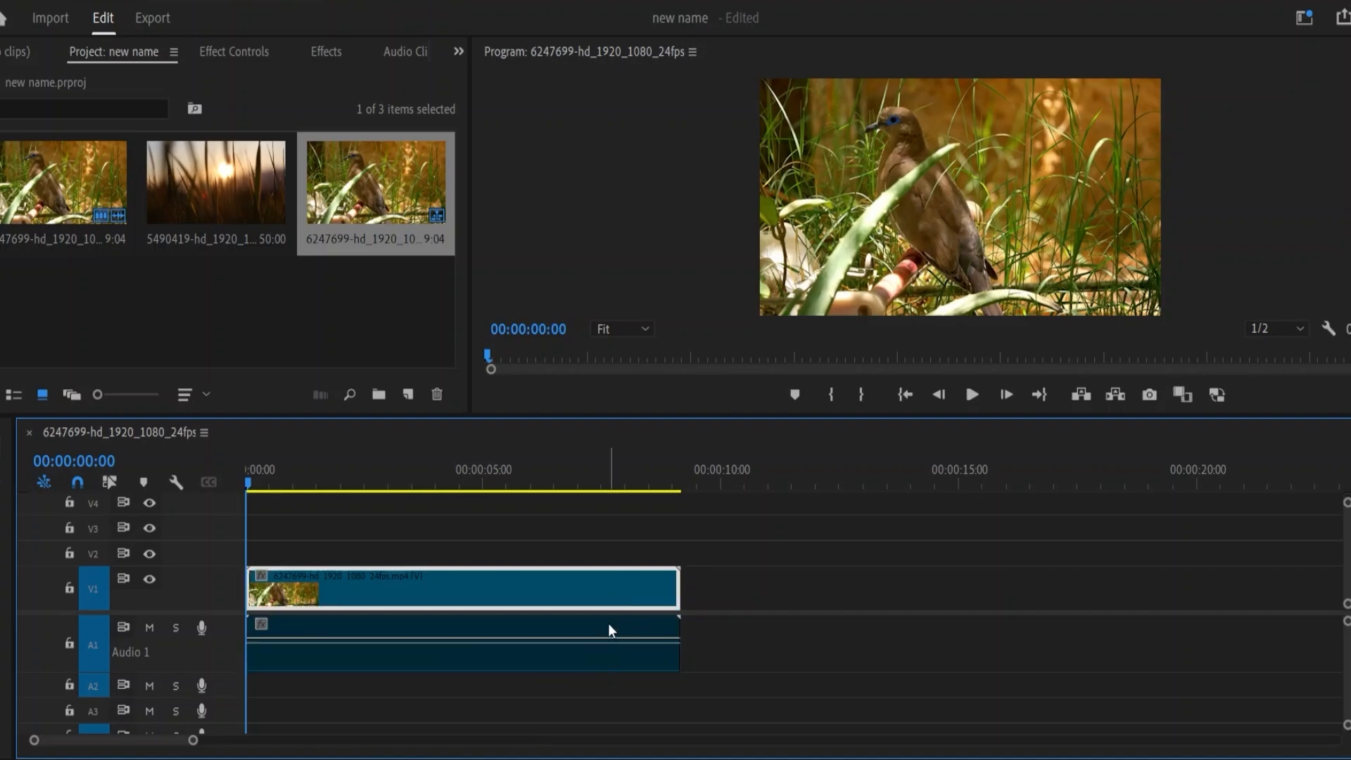
{"action": "left_click", "coordinate": [602, 644]}
{"action": "left_click", "coordinate": [600, 600]}
{"action": "left_click", "coordinate": [603, 642]}
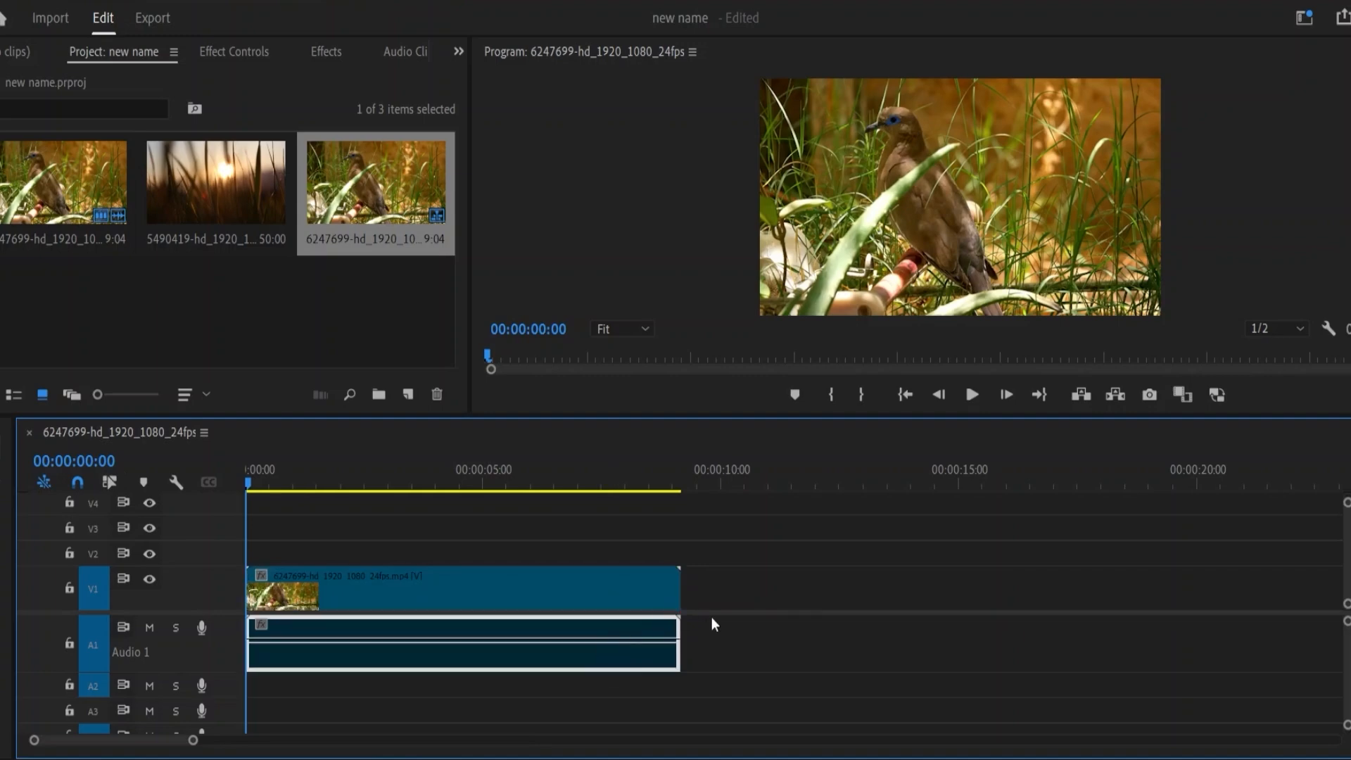
- Turn Linked Selection back on and test it by selecting the bird clip, leaving the clip deselected
{"action": "left_click", "coordinate": [119, 488]}
{"action": "left_click", "coordinate": [451, 600]}
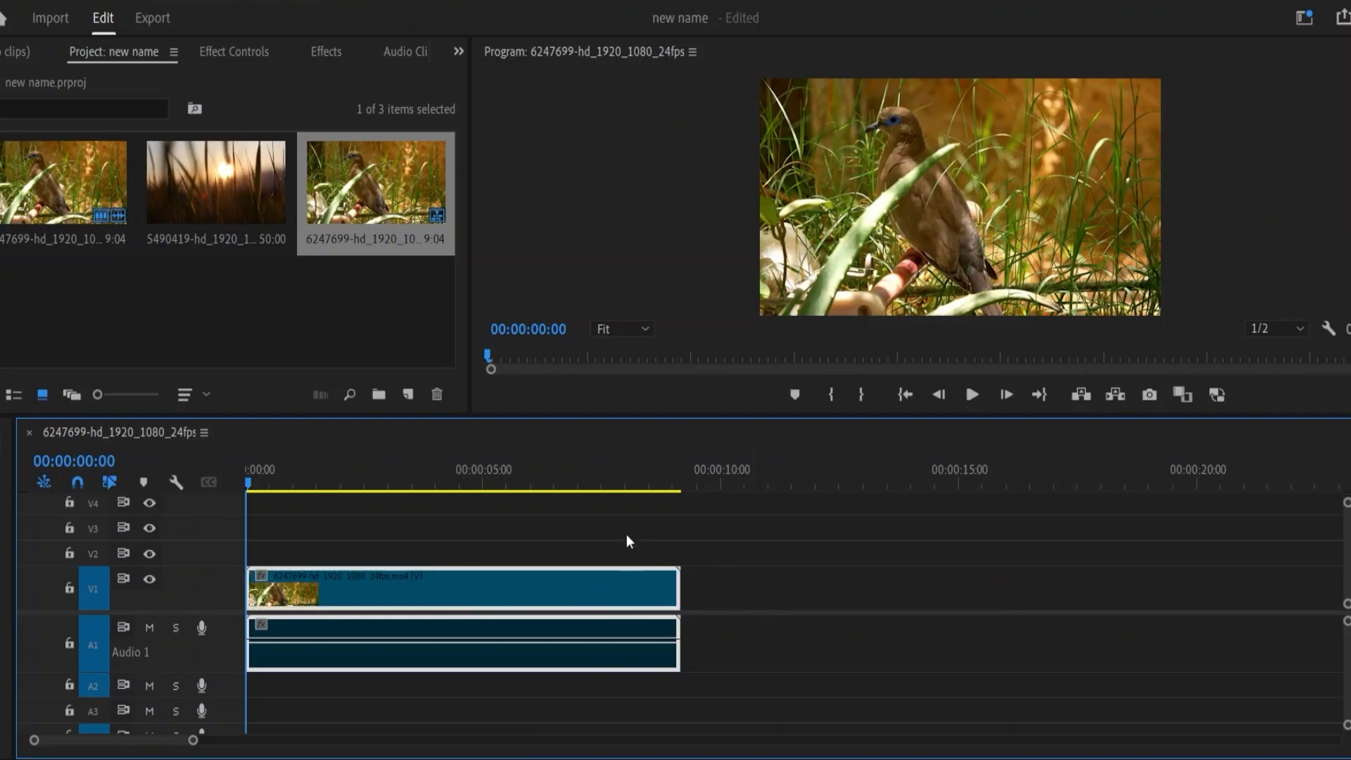
{"action": "left_click", "coordinate": [620, 554]}
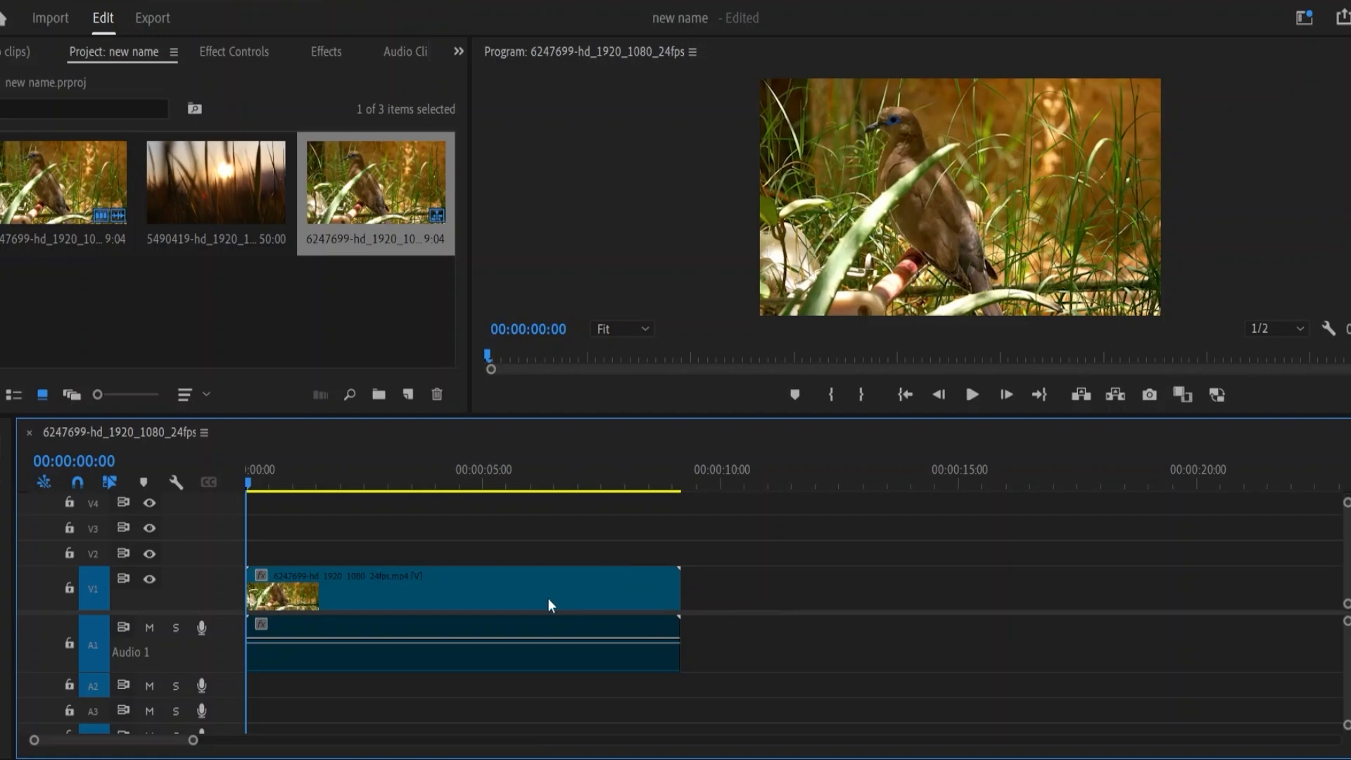
- Unlink the bird clip's video and audio and select each part on its own
{"action": "right_click", "coordinate": [504, 602]}
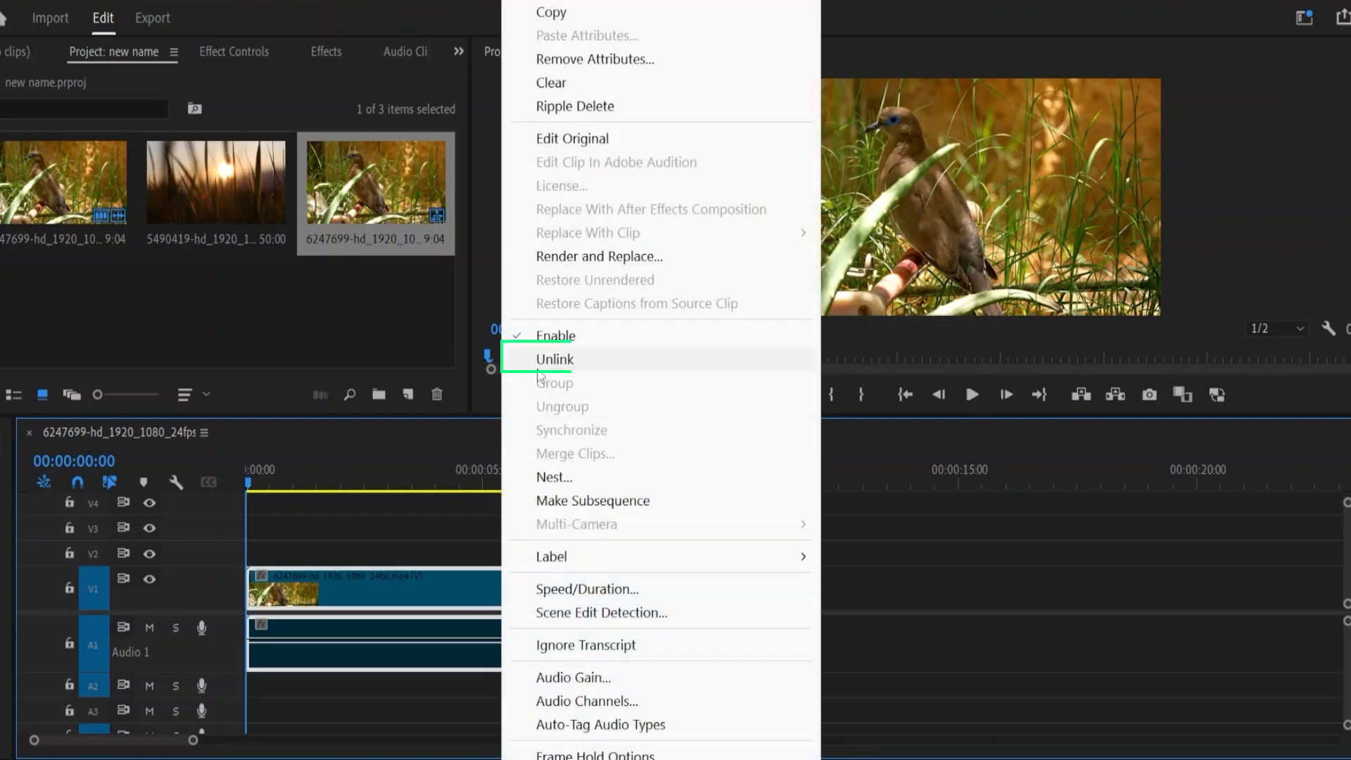
{"action": "left_click", "coordinate": [585, 370]}
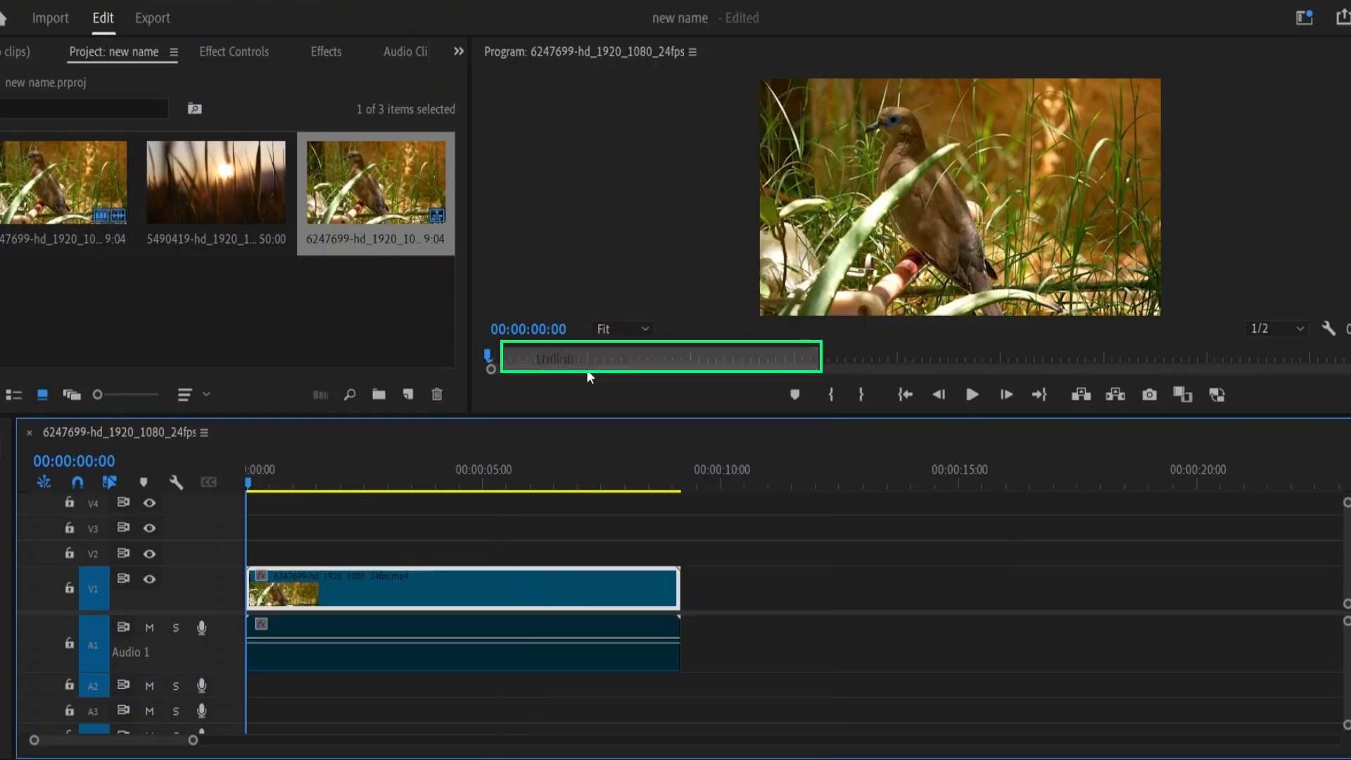
{"action": "left_click", "coordinate": [742, 597]}
{"action": "left_click", "coordinate": [595, 653]}
{"action": "left_click", "coordinate": [577, 592]}
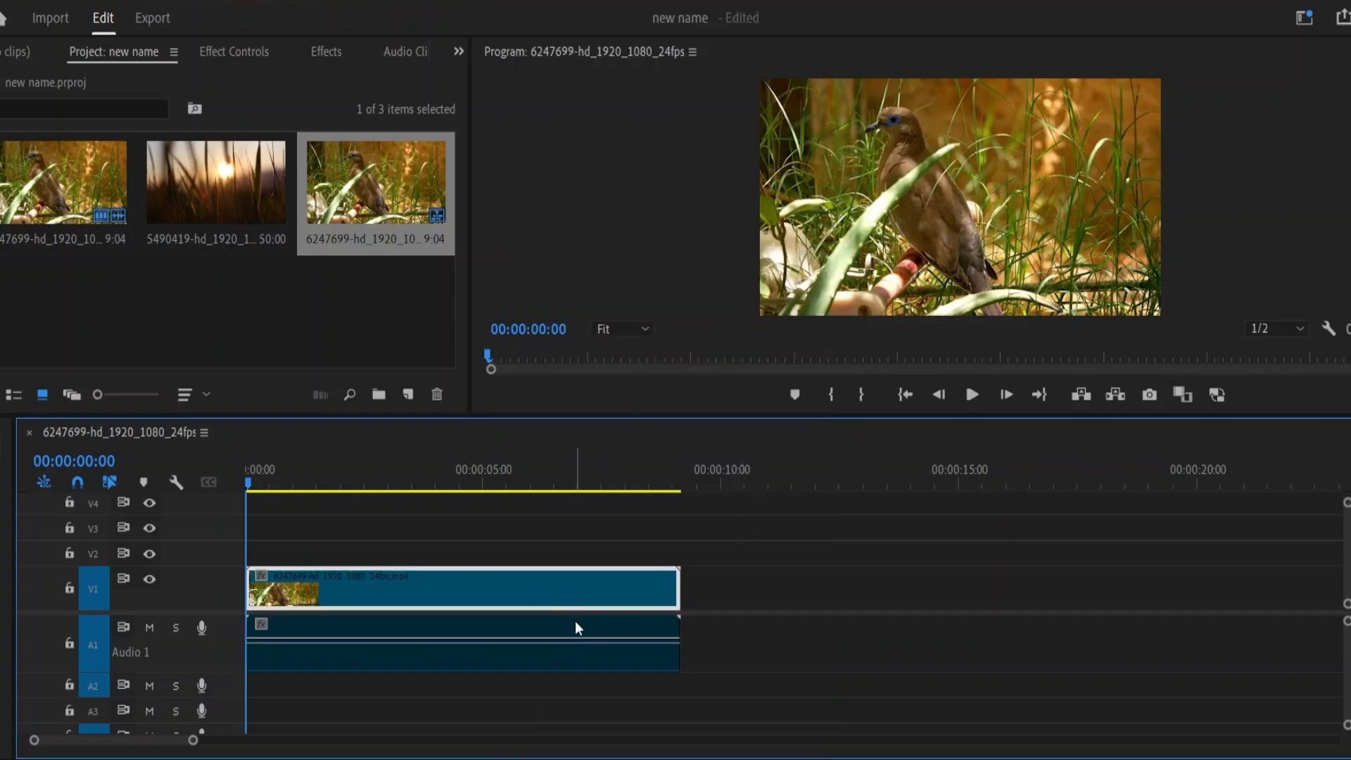
{"action": "left_click", "coordinate": [586, 649]}
{"action": "left_click", "coordinate": [589, 583]}
{"action": "left_click", "coordinate": [559, 625]}
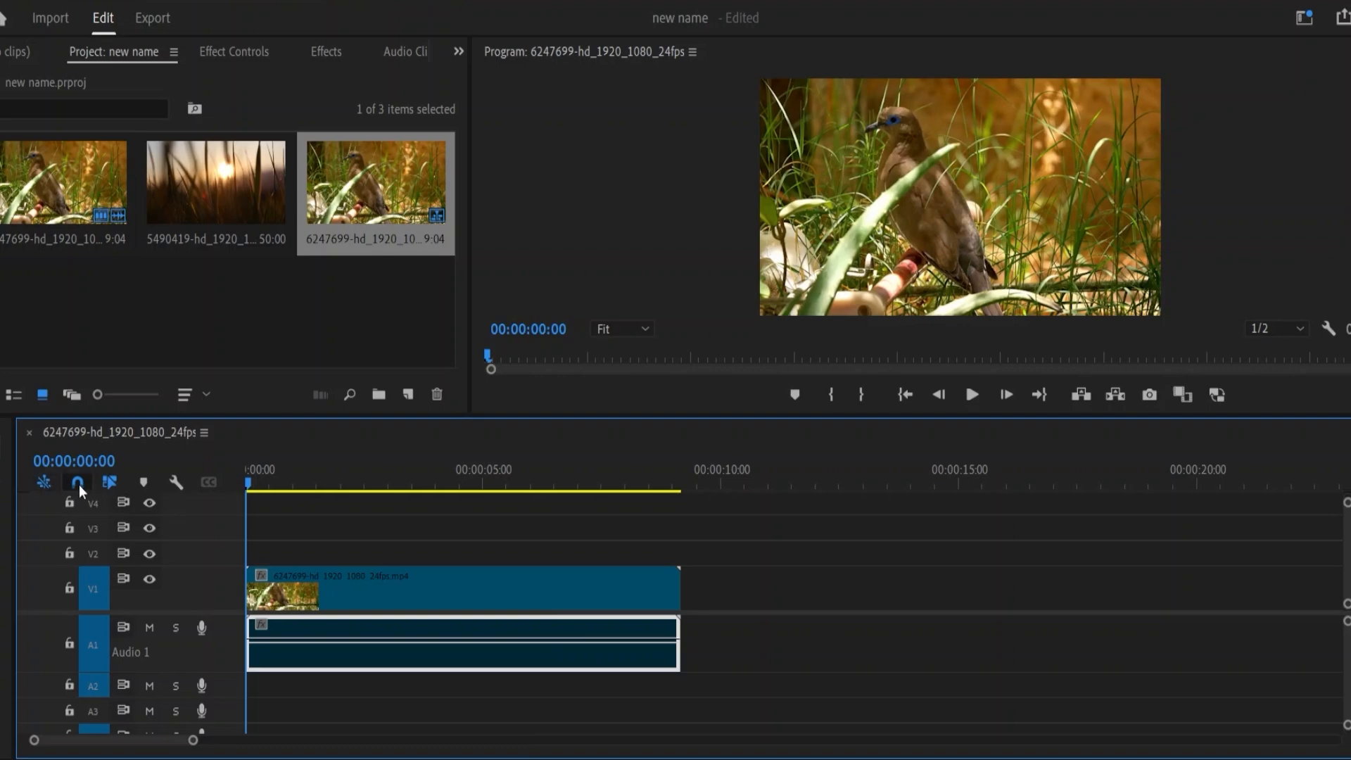